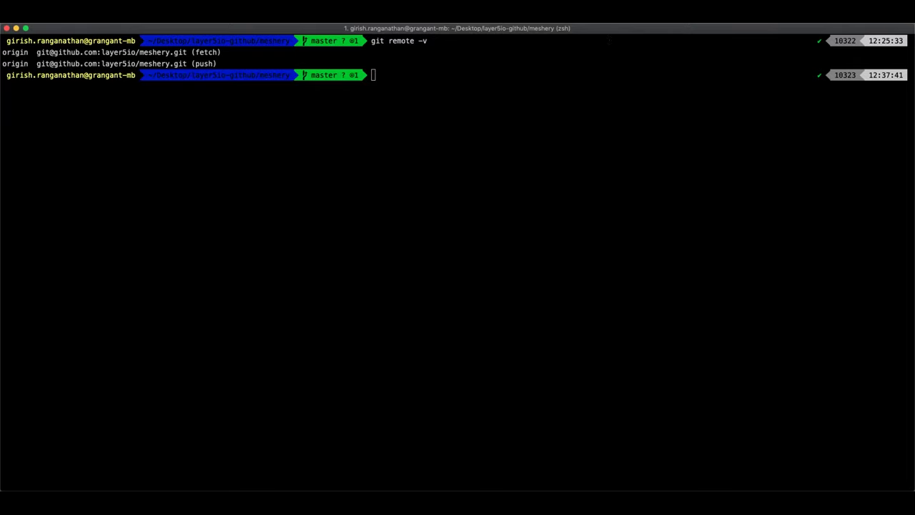
List the contents of the meshery repository folder in the terminal
left_click(482, 155)
type("ls")
key("Return")
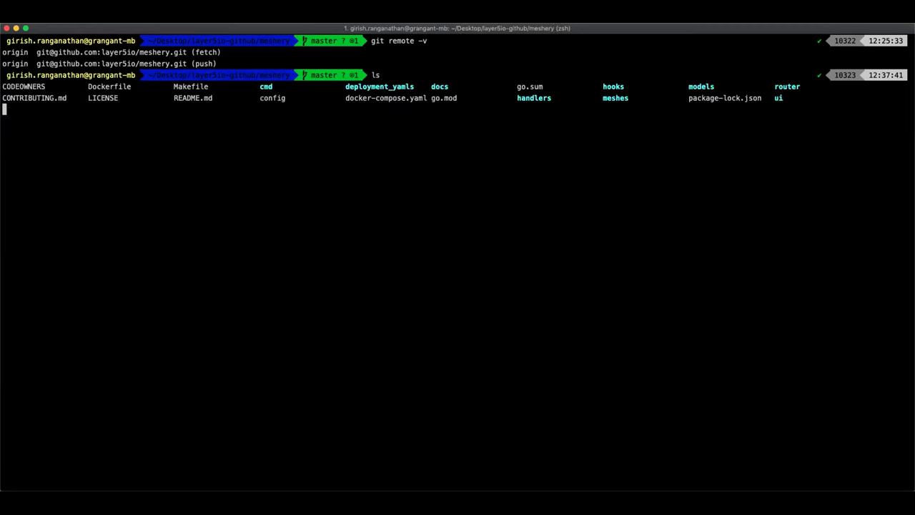
Start the Meshery services with docker-compose up, without the -d flag
type("docker-compose ")
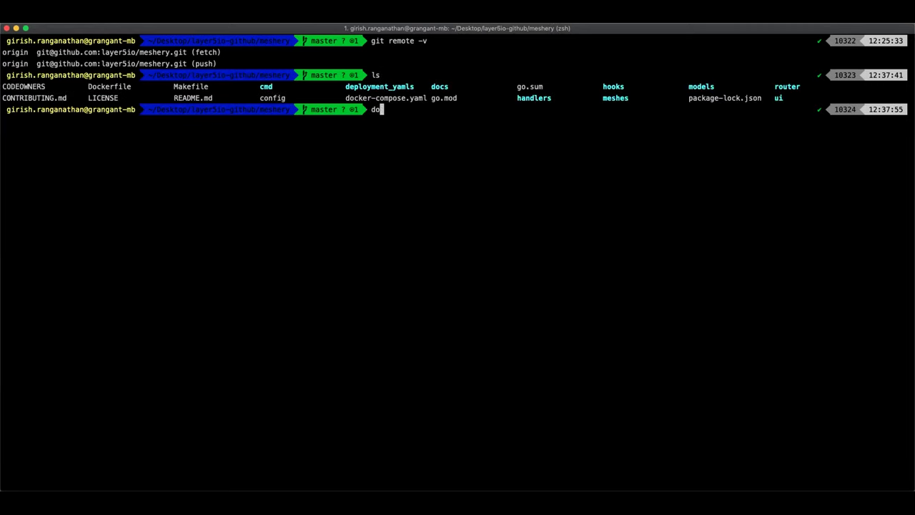
type("up -d")
key("BackSpace")
key("BackSpace")
key("BackSpace")
key("Return")
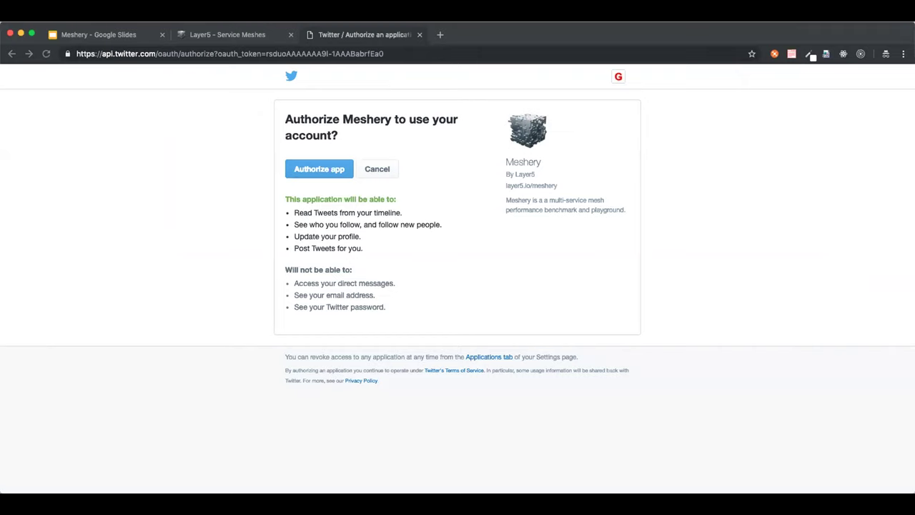
left_click(203, 111)
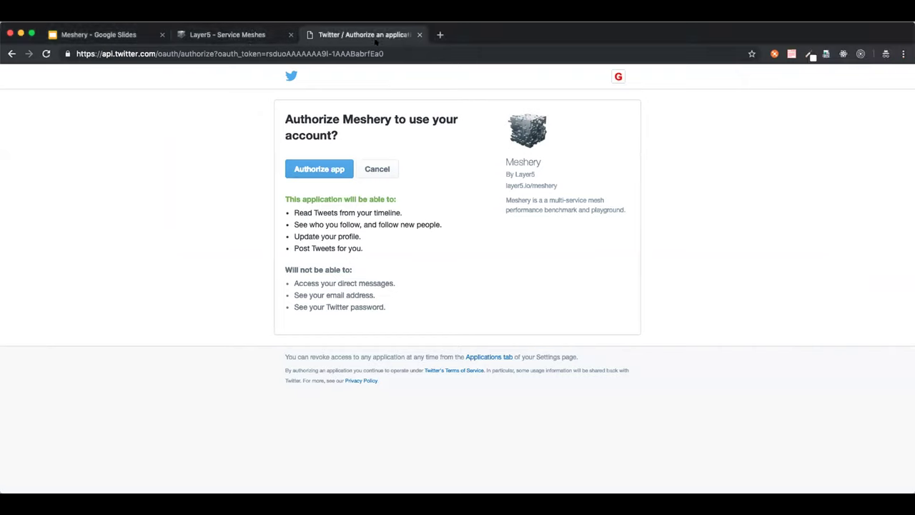
key("super+w")
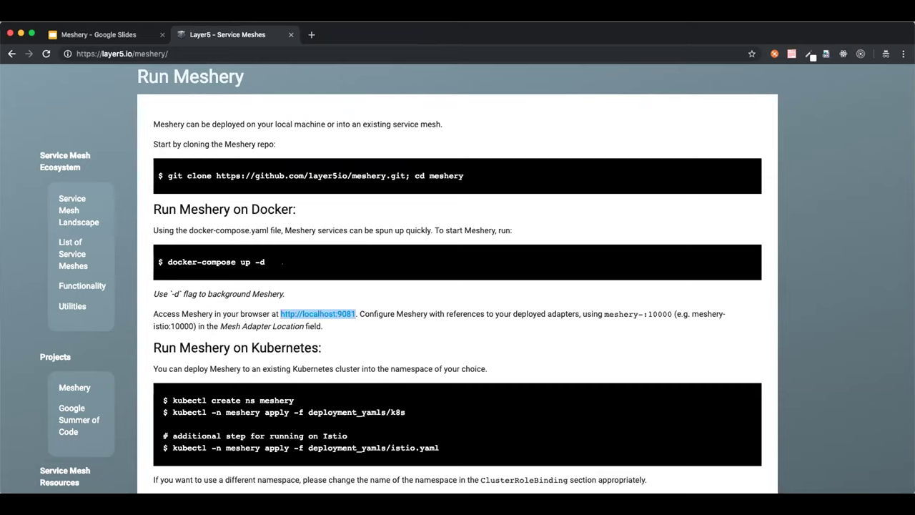
left_click(318, 300)
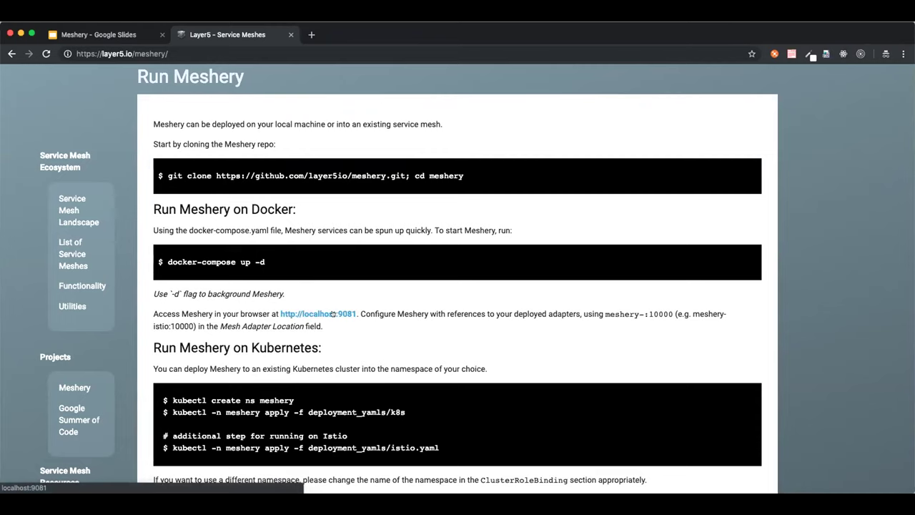
right_click(332, 313)
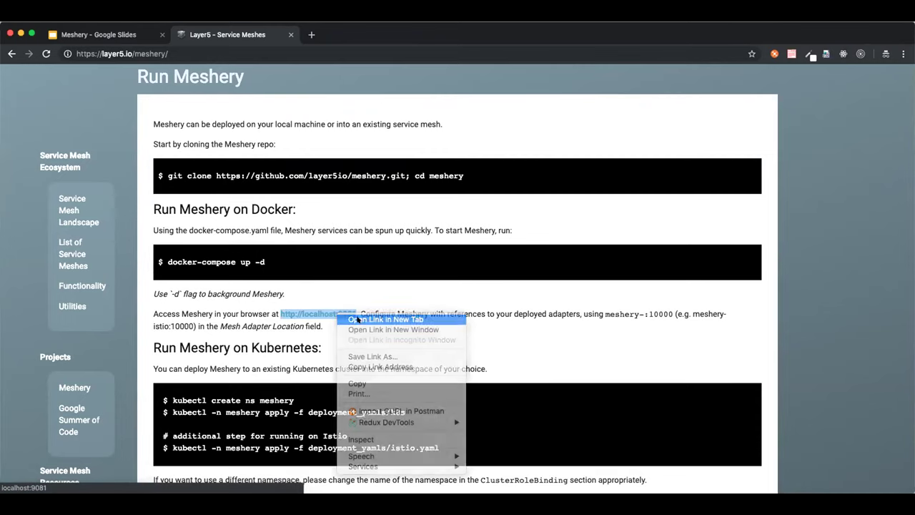
left_click(354, 318)
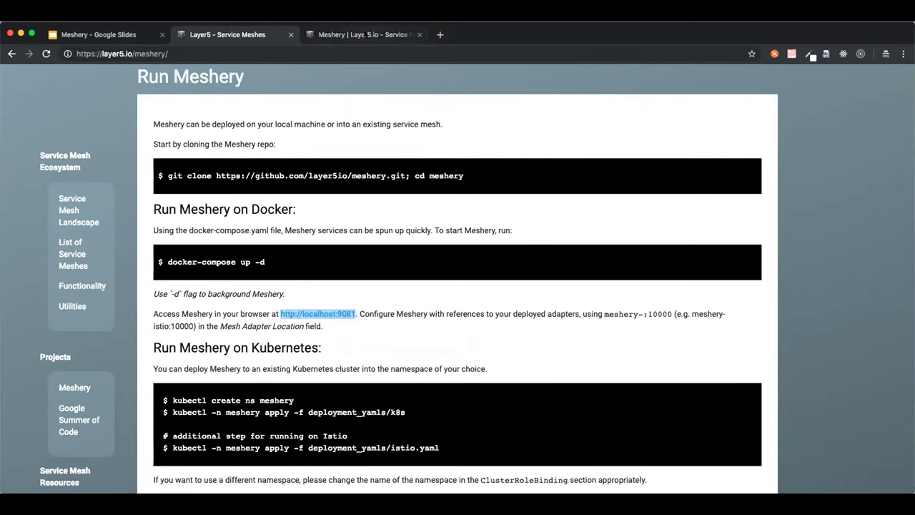
left_click(366, 34)
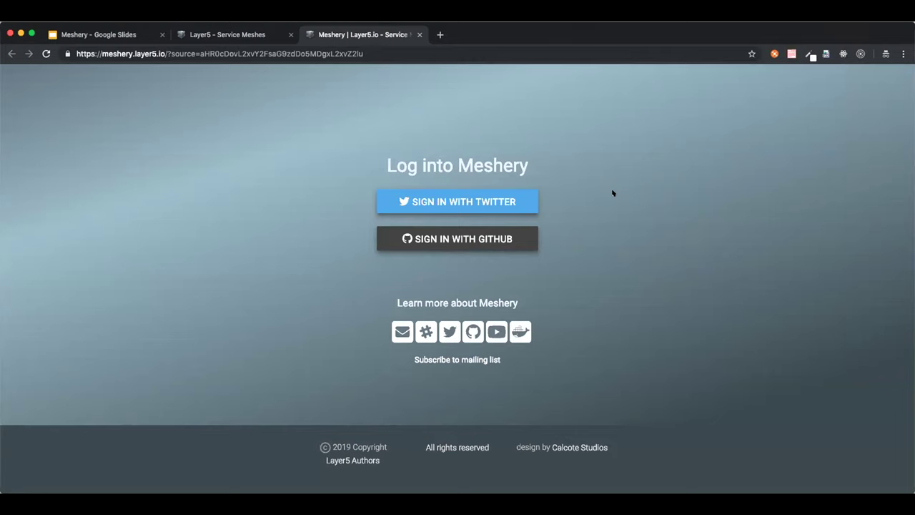
Sign in to Meshery with Twitter and authorize the app to use the account
left_click(462, 202)
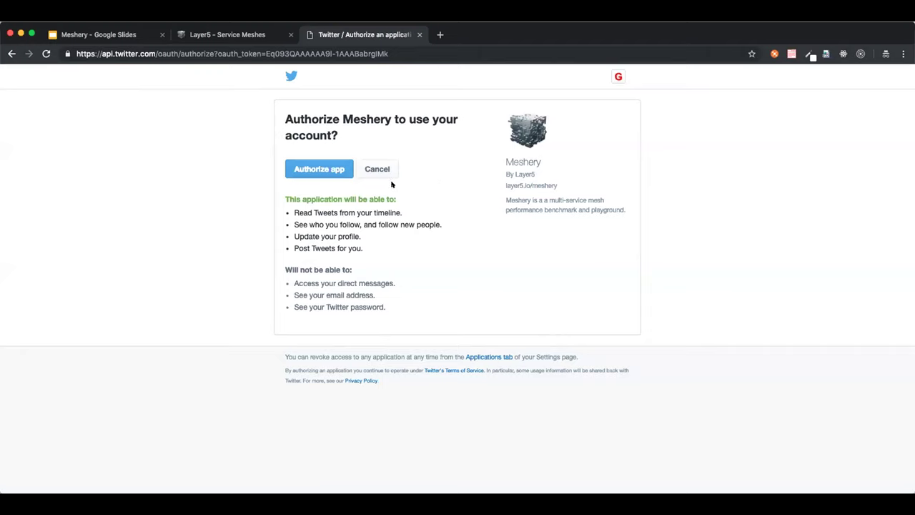
left_click(318, 171)
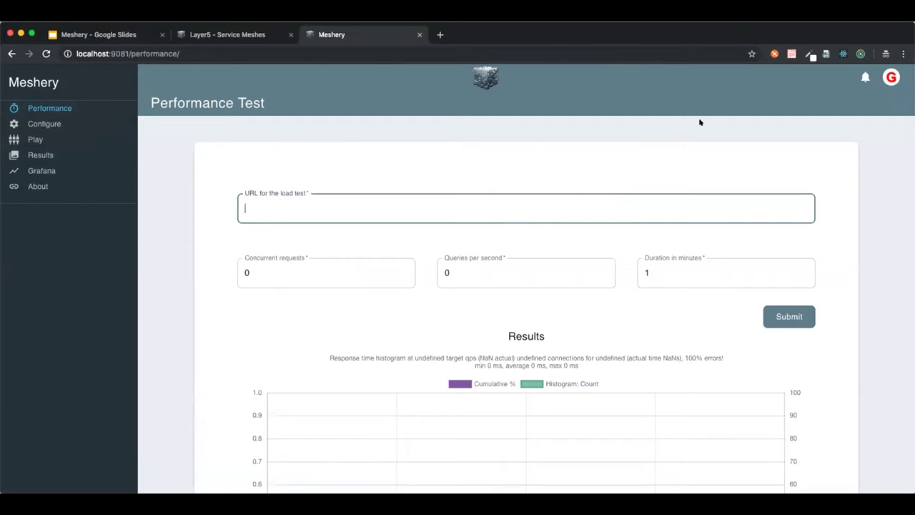
Take the Google Slides tab out of the browser window and look over the Performance Test form and its results area
left_click(108, 34)
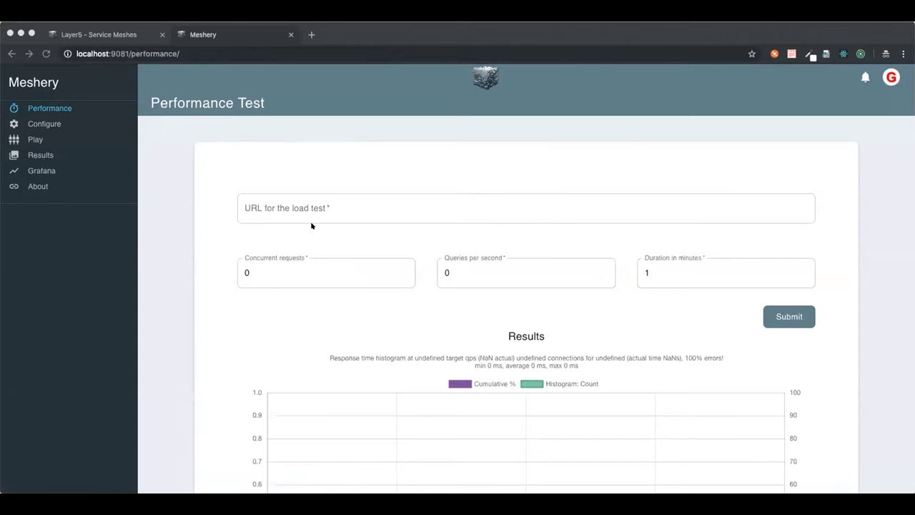
scroll(328, 225, "down", 3)
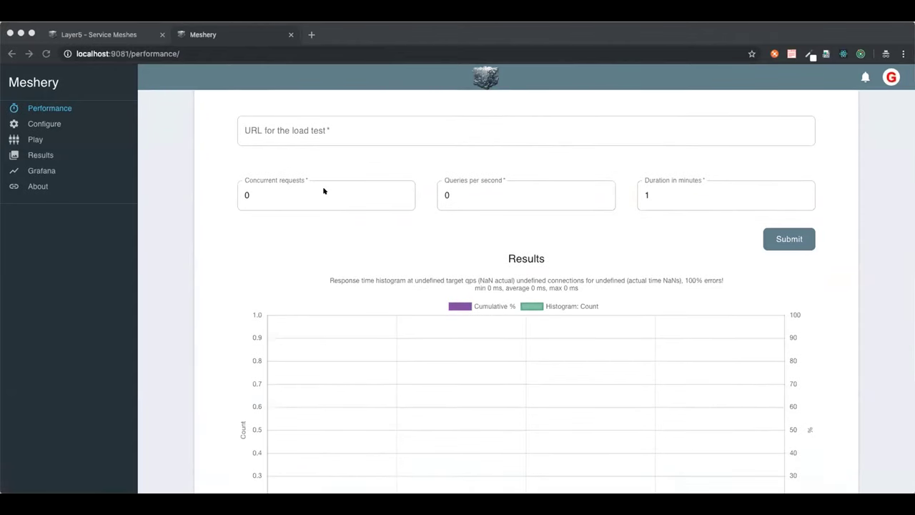
left_click(336, 128)
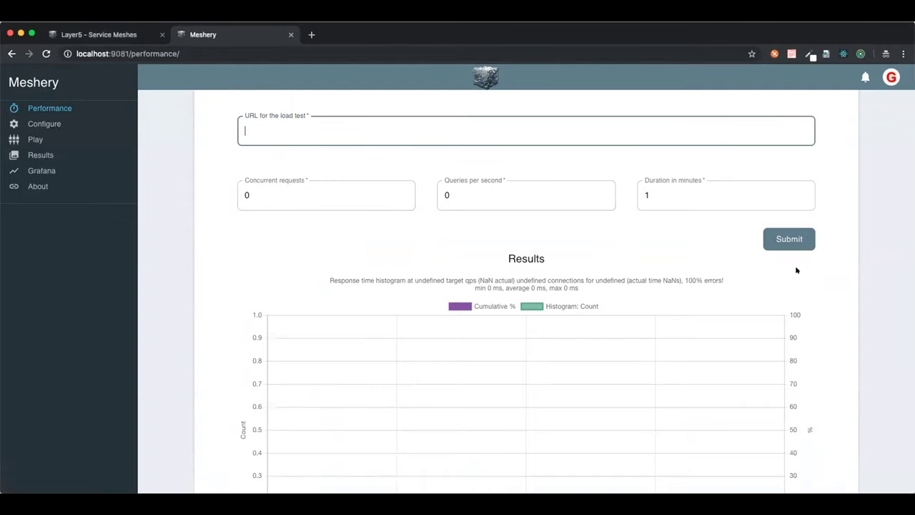
scroll(810, 261, "down", 3)
scroll(811, 260, "up", 5)
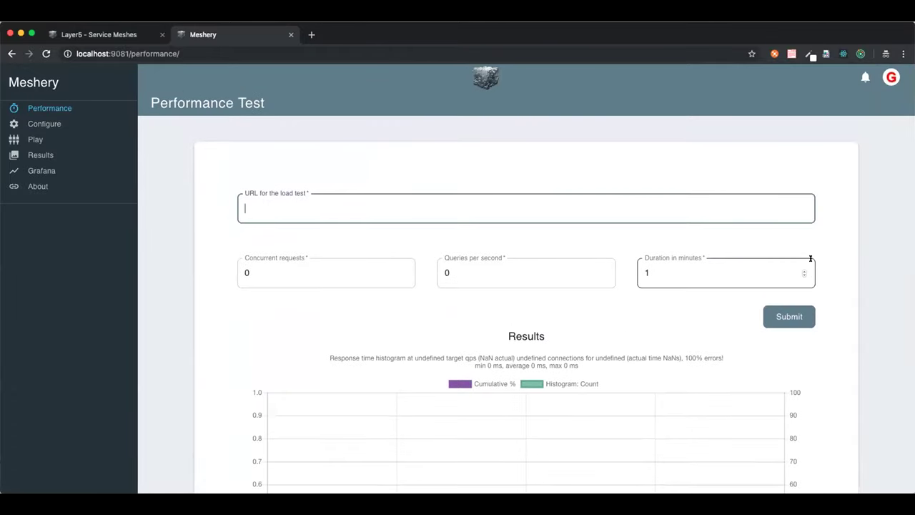
Open the mesh configuration page and attach the Kubernetes file named config
left_click(48, 125)
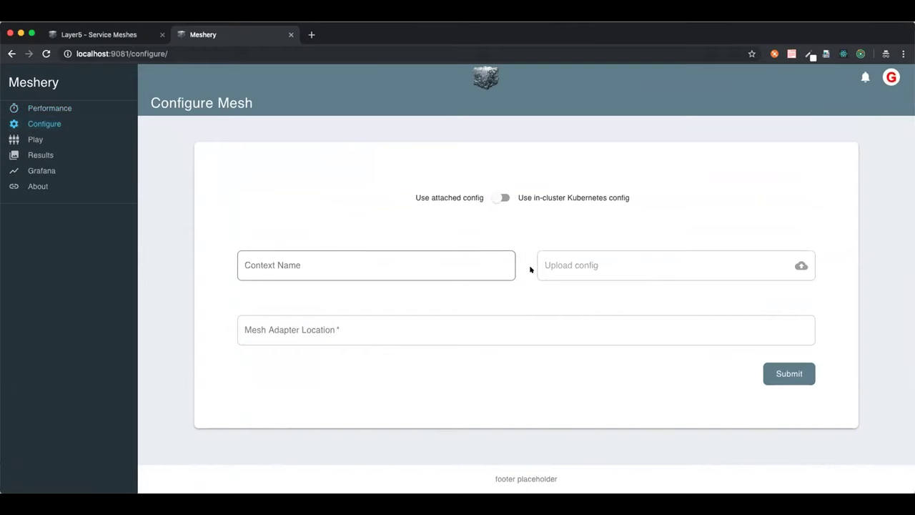
left_click(433, 267)
left_click(588, 265)
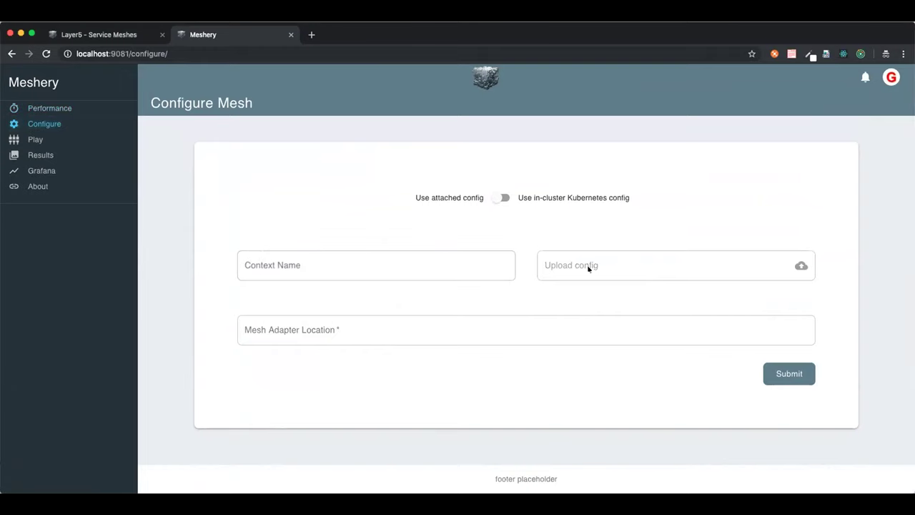
double_click(272, 109)
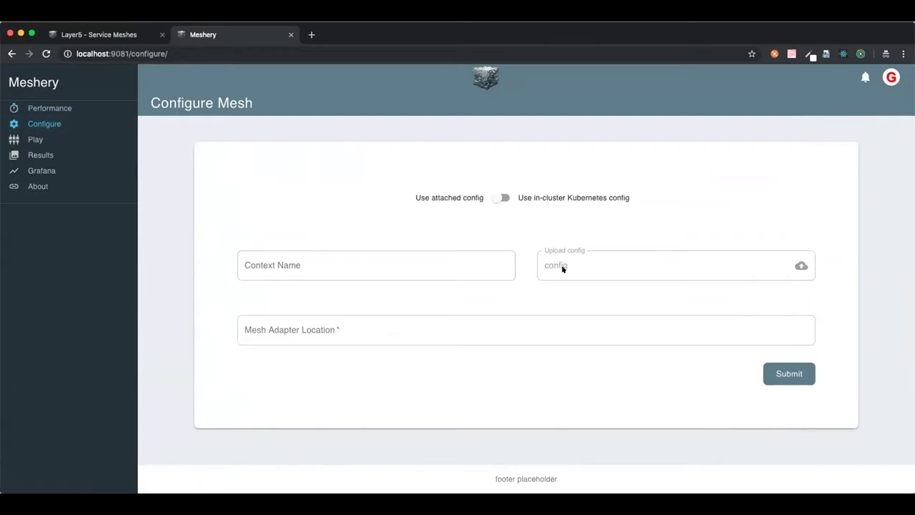
Leave the context name empty, set the mesh adapter location to meshery-istio:10000, and submit the mesh configuration
left_click(442, 261)
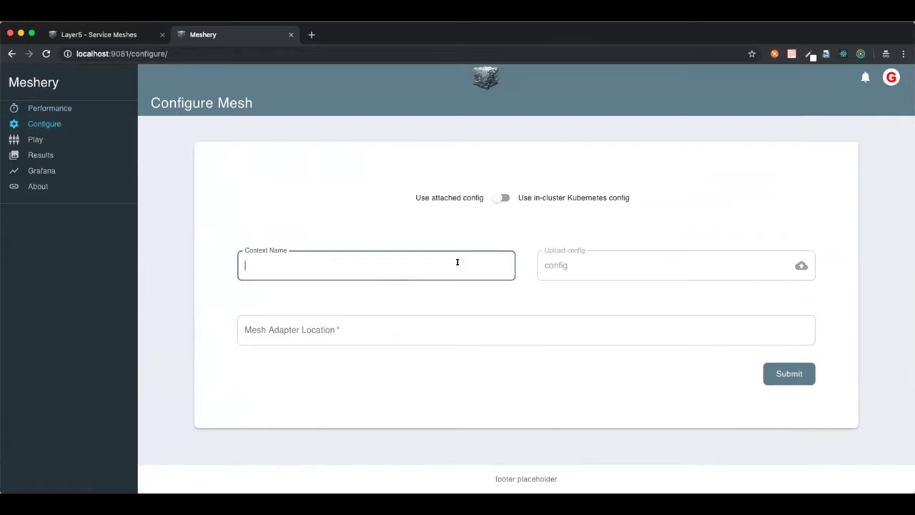
left_click(450, 330)
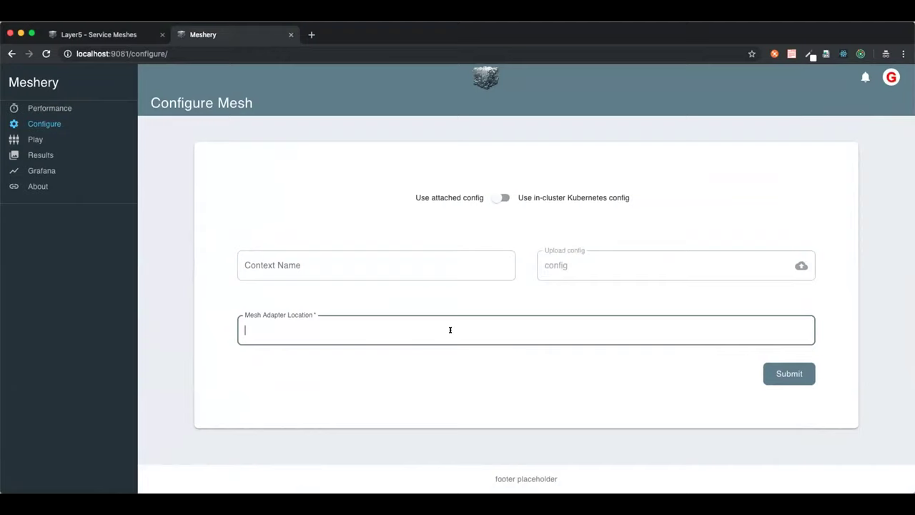
type("meshery-istio:10000")
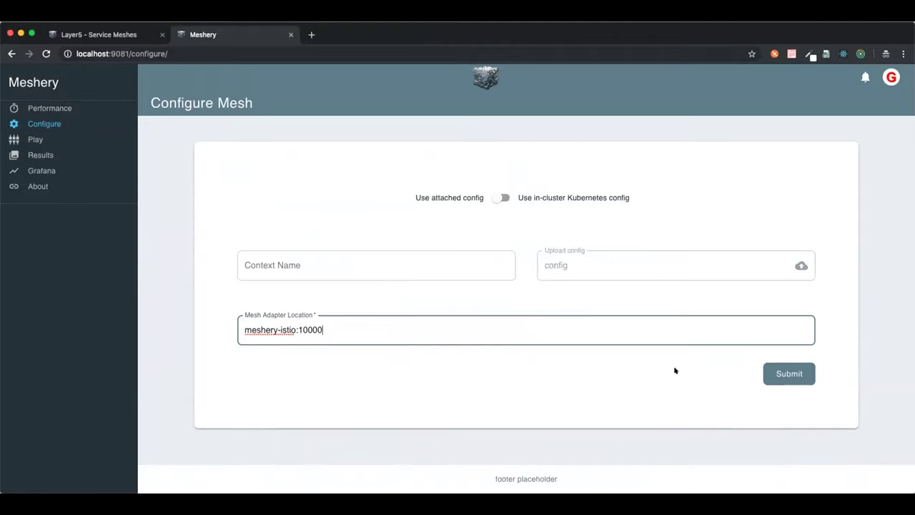
left_click(789, 374)
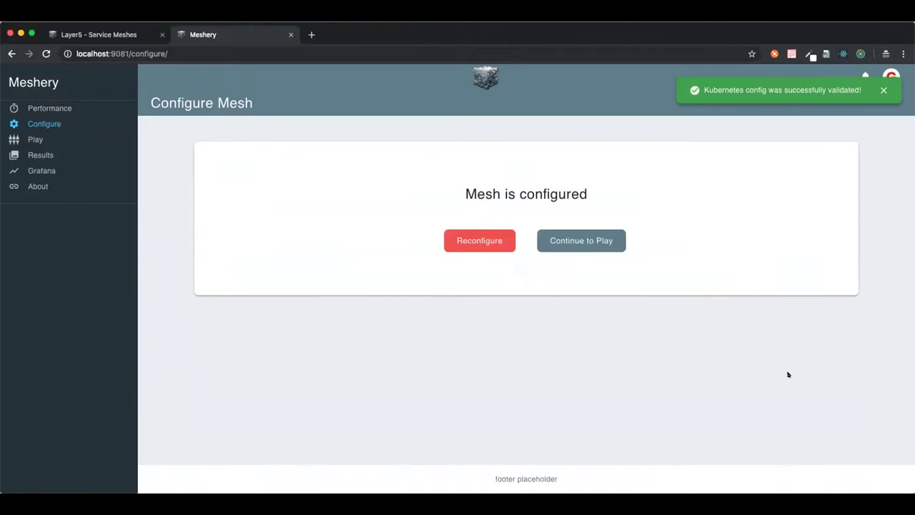
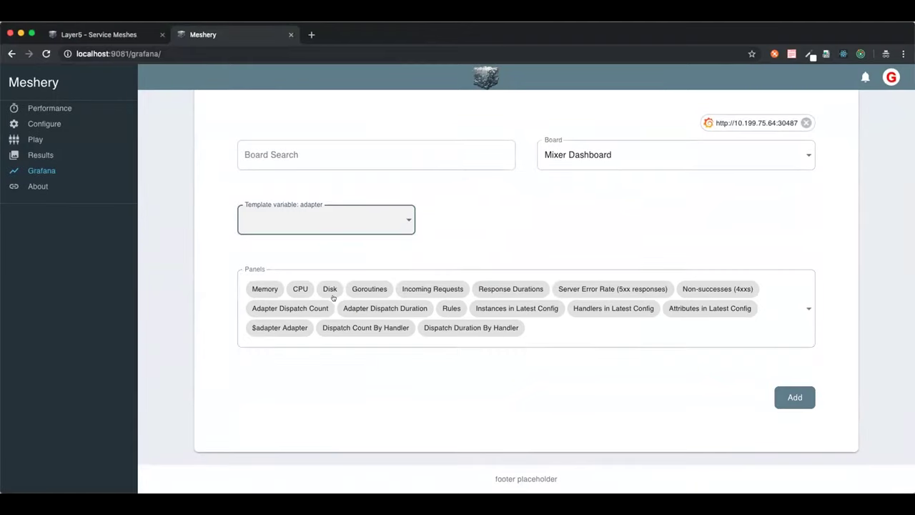
Exclude the Adapter Dispatch Count panel from the Mixer Dashboard selection and add the board to the Grafana charts
left_click(802, 307)
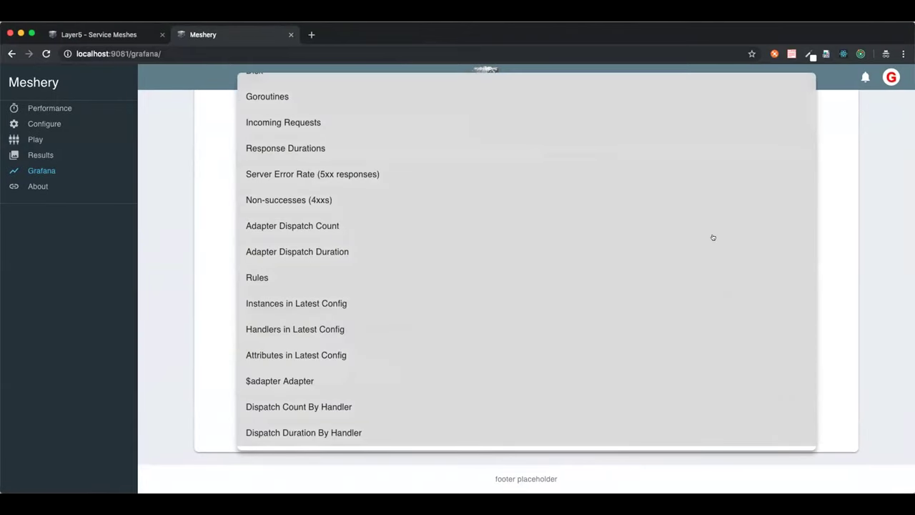
left_click(306, 222)
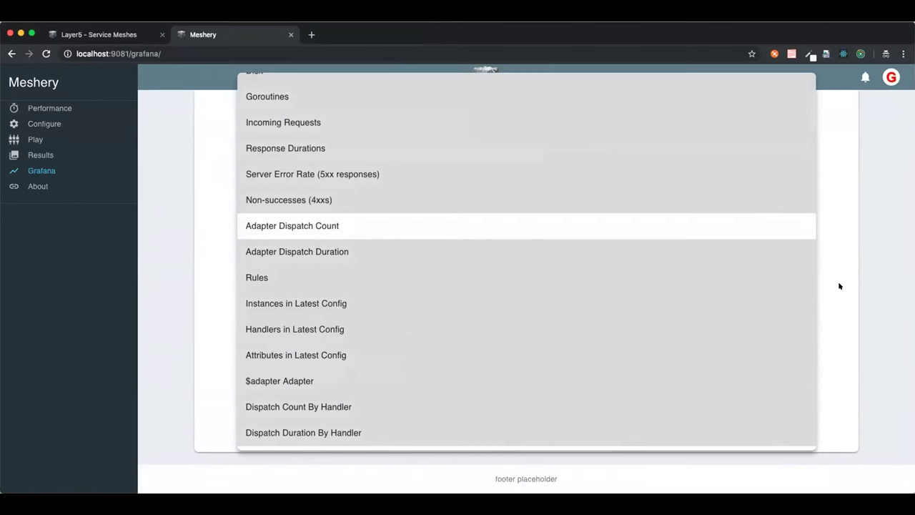
left_click(836, 287)
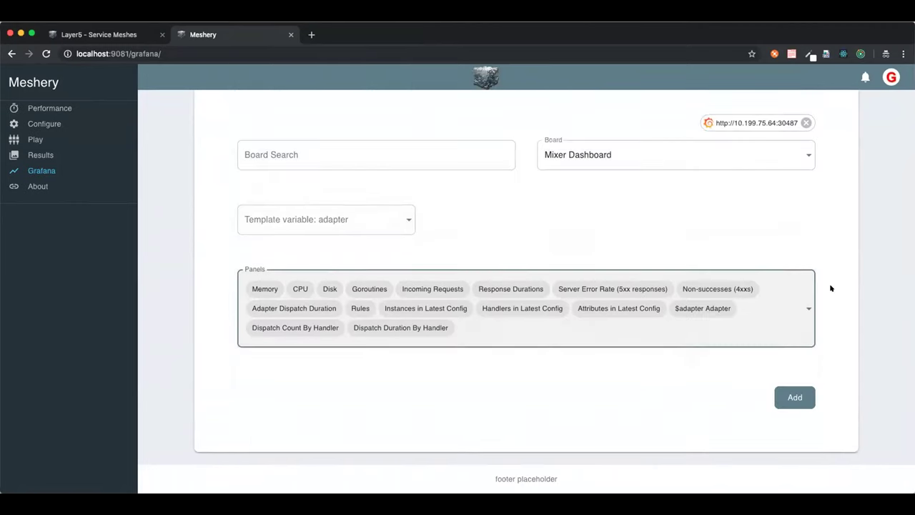
left_click(806, 392)
Examine the added Mixer Dashboard charts, from Memory and CPU through Incoming Requests and Response Durations
scroll(829, 348, "down", 5)
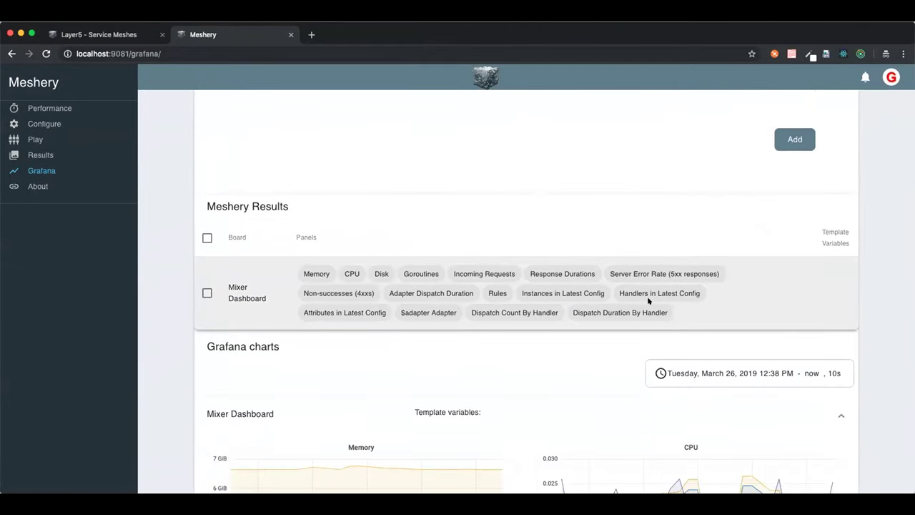
scroll(648, 301, "down", 4)
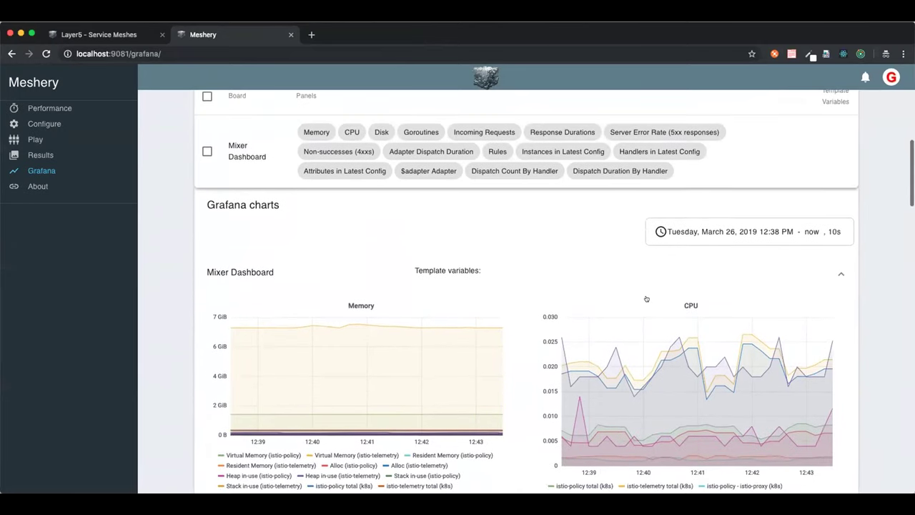
scroll(646, 299, "down", 5)
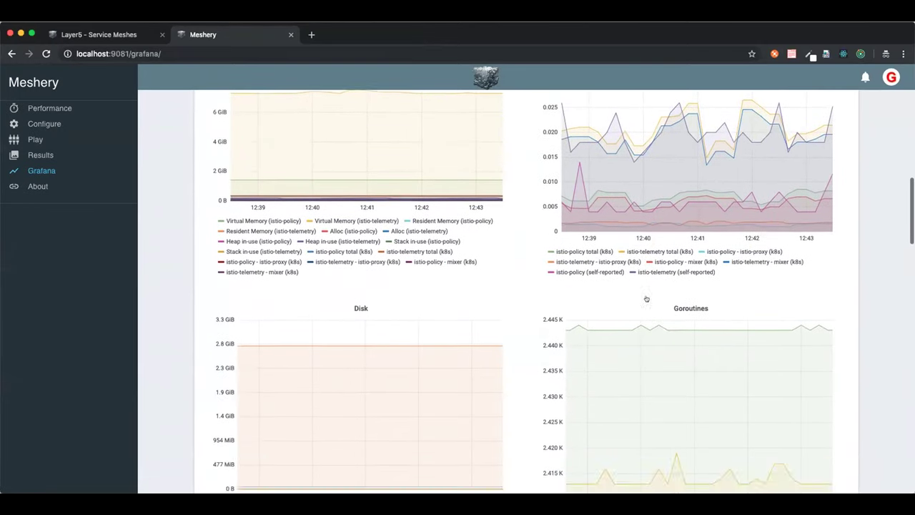
scroll(646, 299, "down", 7)
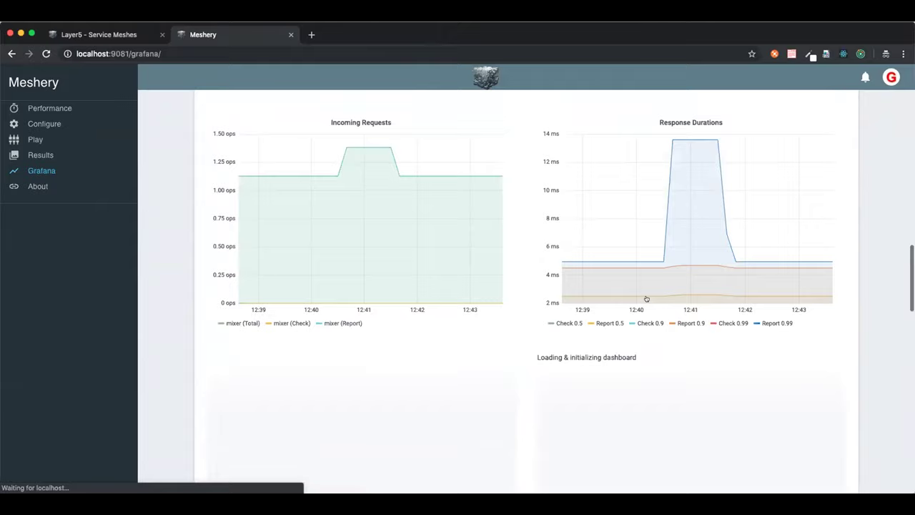
scroll(646, 299, "up", 20)
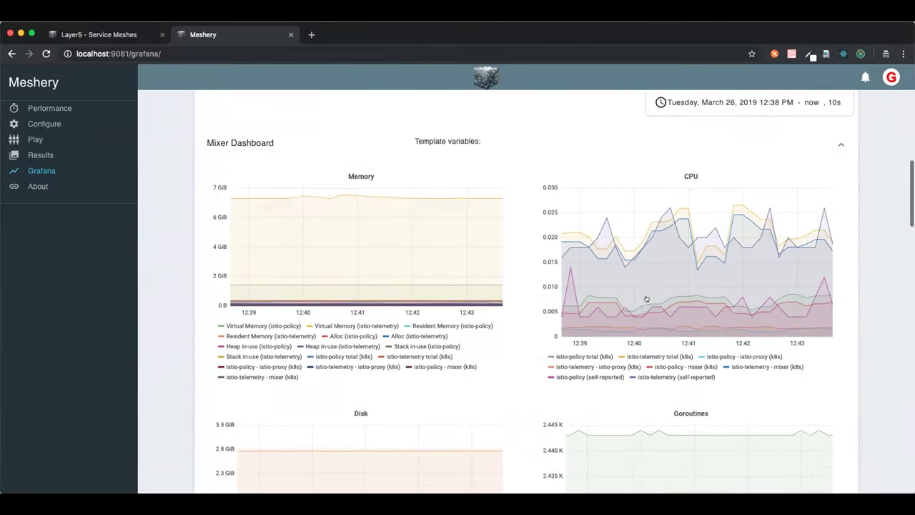
scroll(646, 299, "up", 4)
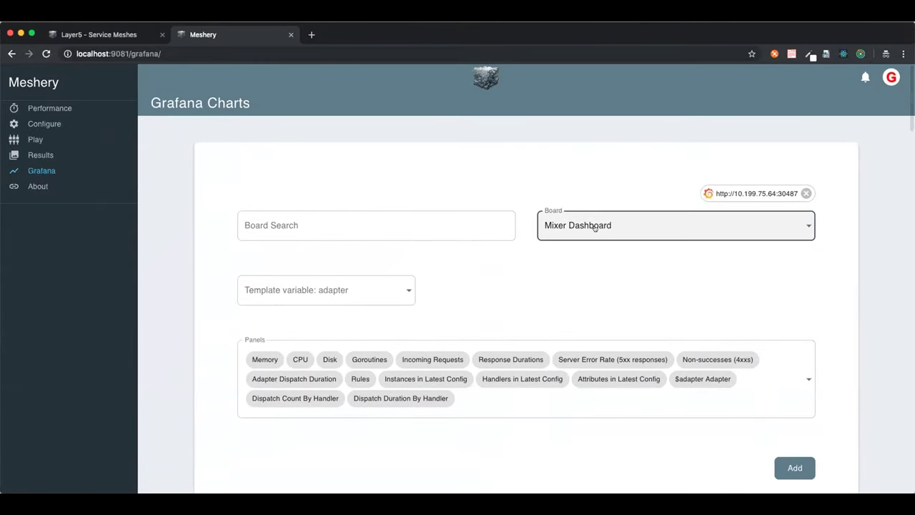
Choose the Istio Mesh Dashboard board and add it with its four default panels to the Grafana charts
left_click(594, 227)
left_click(604, 125)
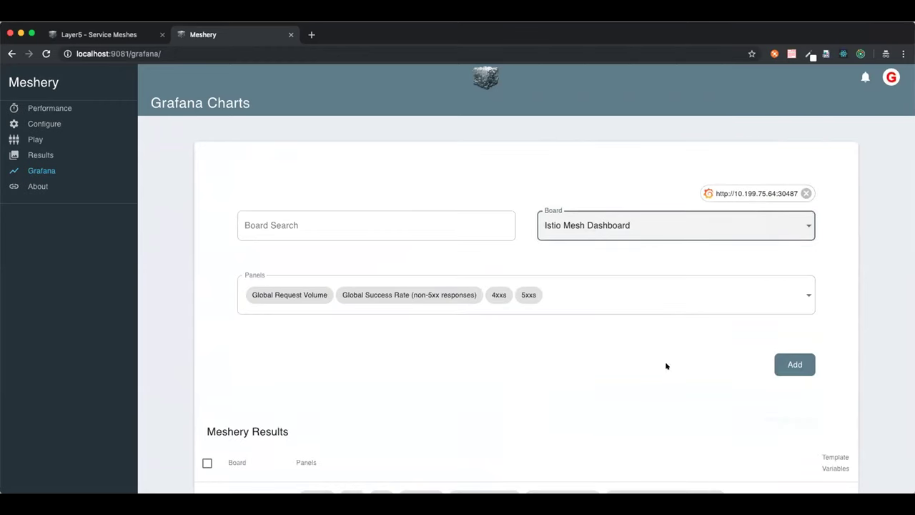
left_click(793, 365)
scroll(854, 343, "down", 3)
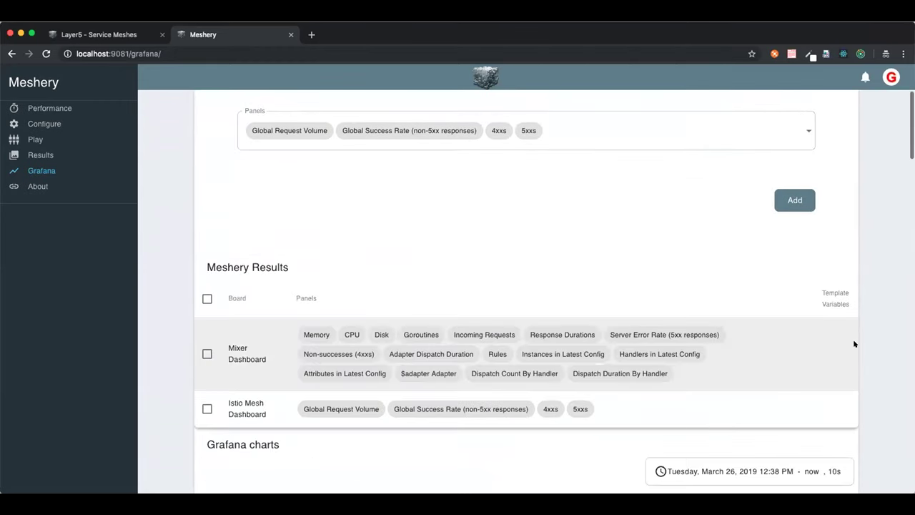
scroll(853, 343, "down", 5)
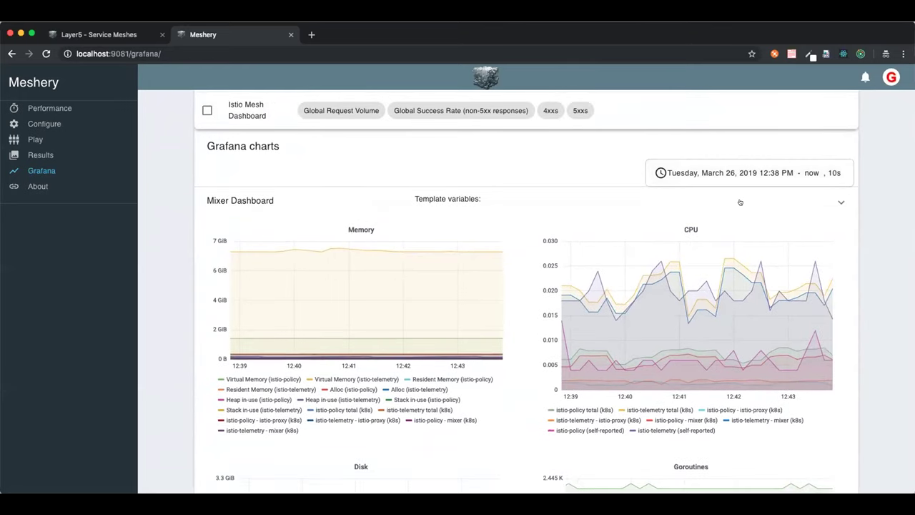
Expand the Istio Mesh Dashboard charts and examine the Global Request Volume, Global Success Rate, 4xxs and 5xxs panels
left_click(363, 433)
scroll(535, 294, "down", 3)
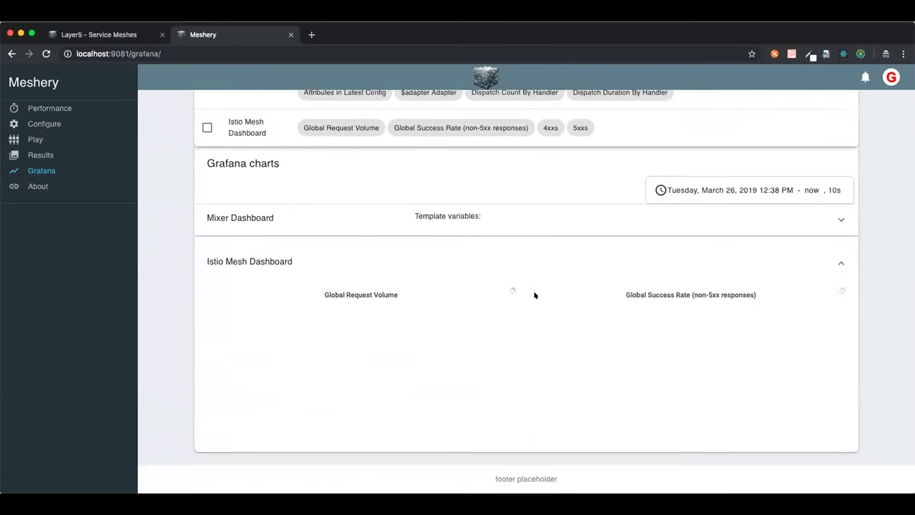
scroll(586, 263, "down", 4)
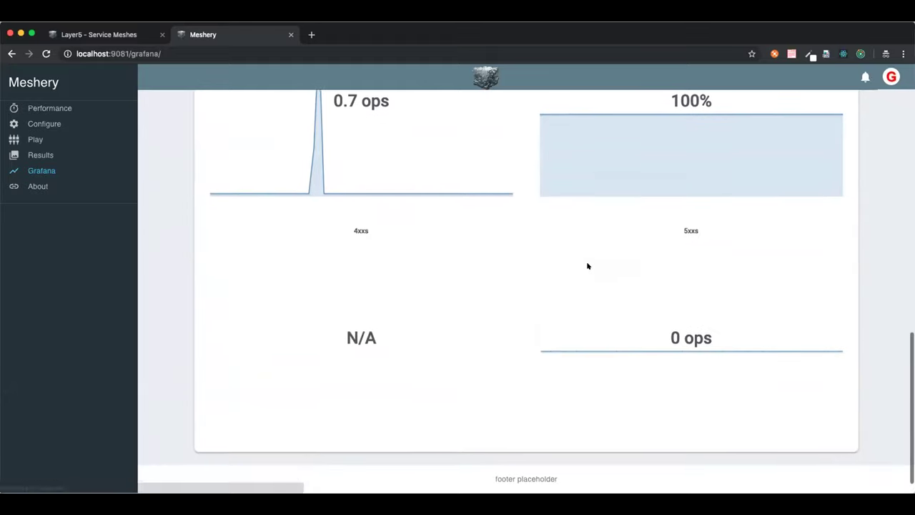
scroll(586, 264, "up", 2)
scroll(586, 263, "up", 3)
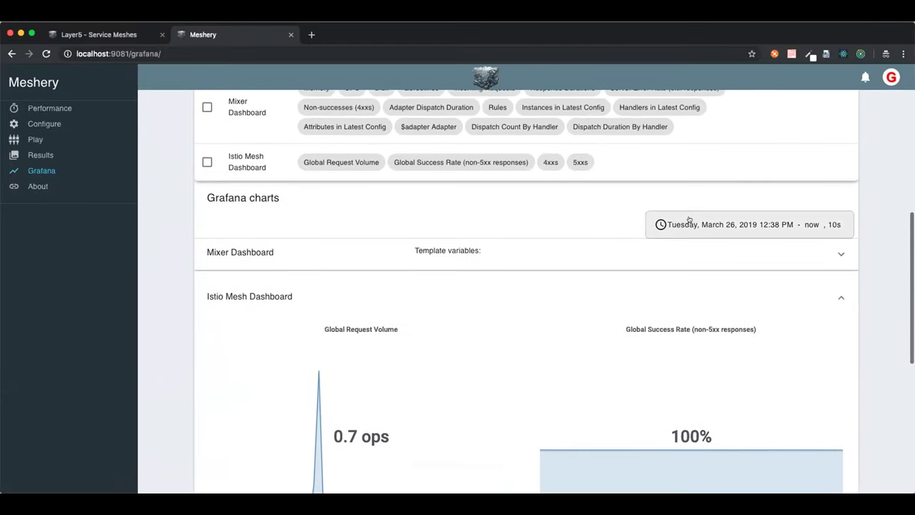
Set the Grafana charts' date range to the Last 5 minutes quick range and close the range selection
left_click(689, 221)
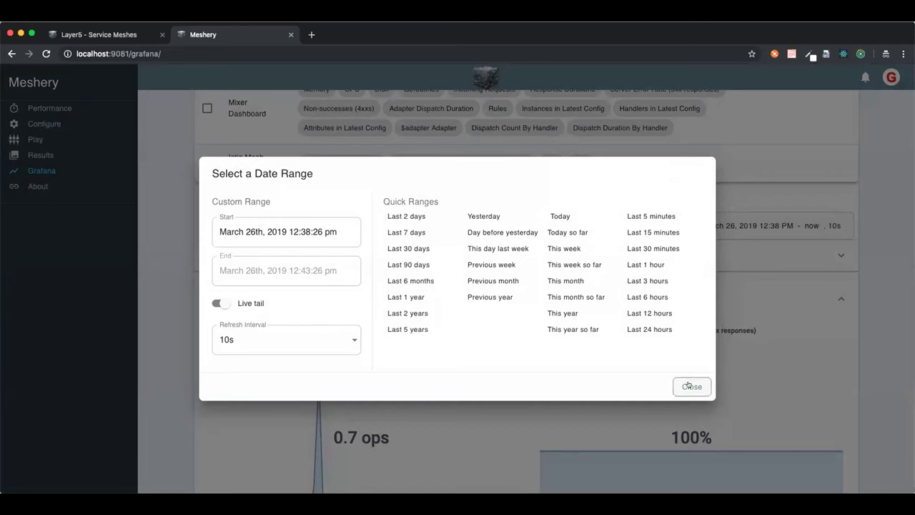
left_click(488, 217)
left_click(397, 217)
left_click(646, 216)
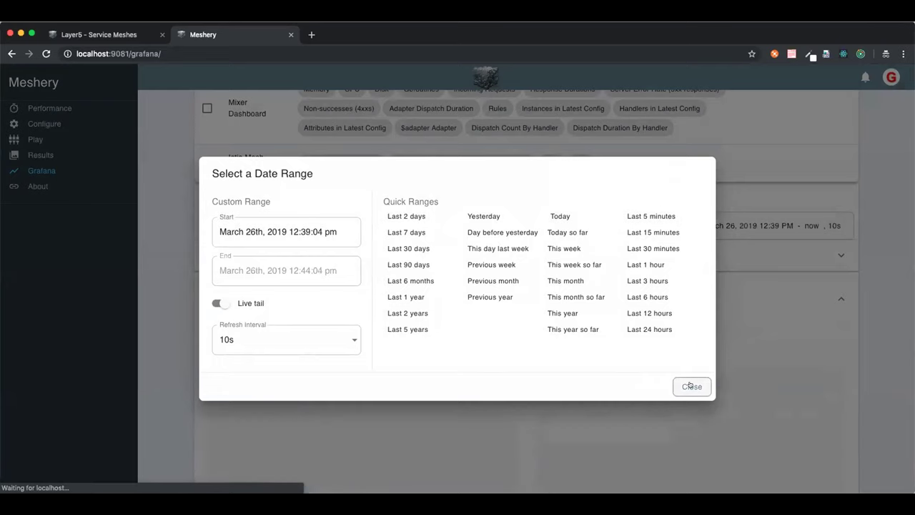
left_click(691, 386)
Go to the Play page and submit the Run istio-vet operation for the default namespace
scroll(862, 317, "up", 2)
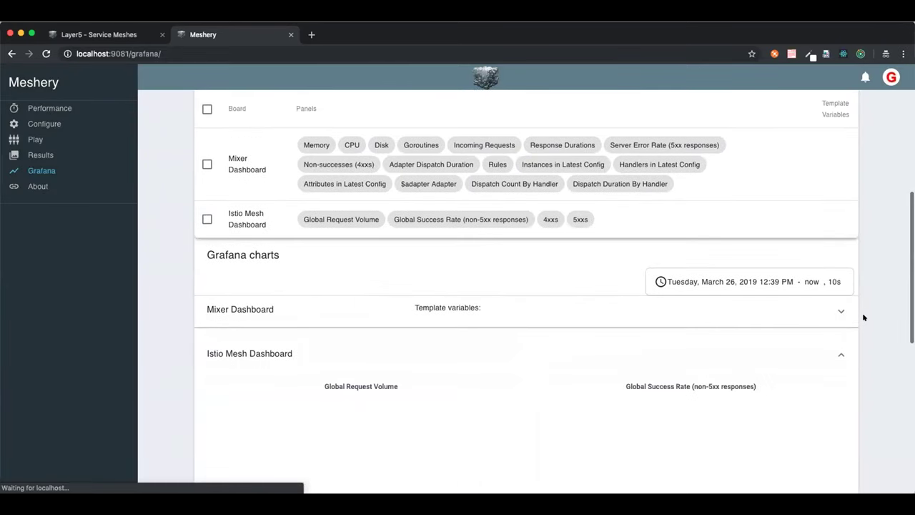
scroll(863, 318, "up", 4)
scroll(862, 317, "up", 5)
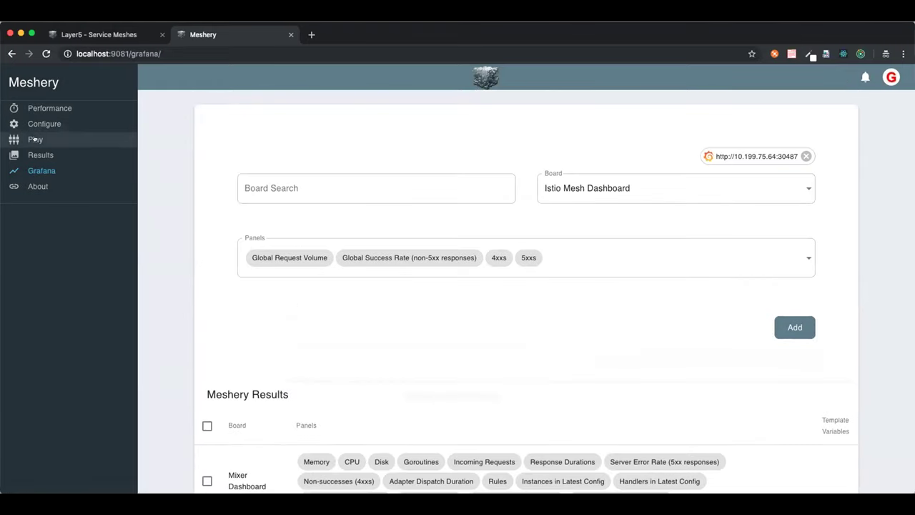
left_click(35, 140)
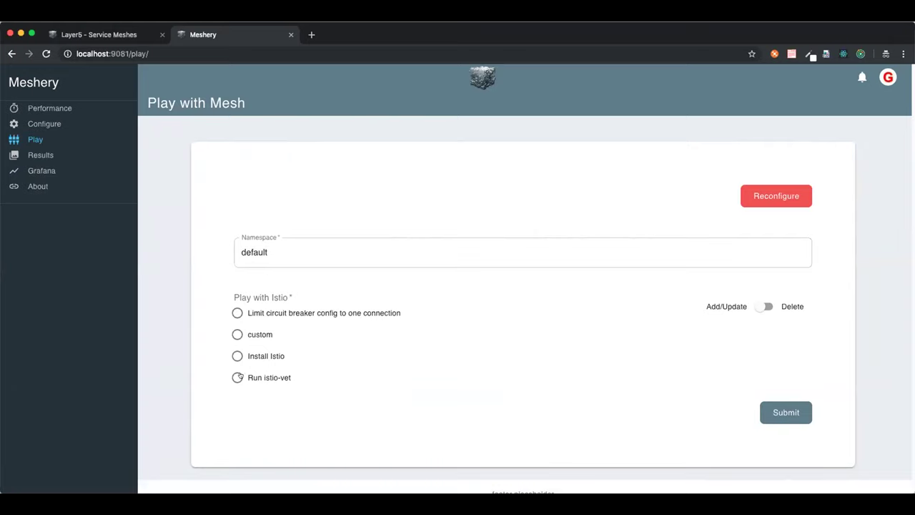
left_click(236, 379)
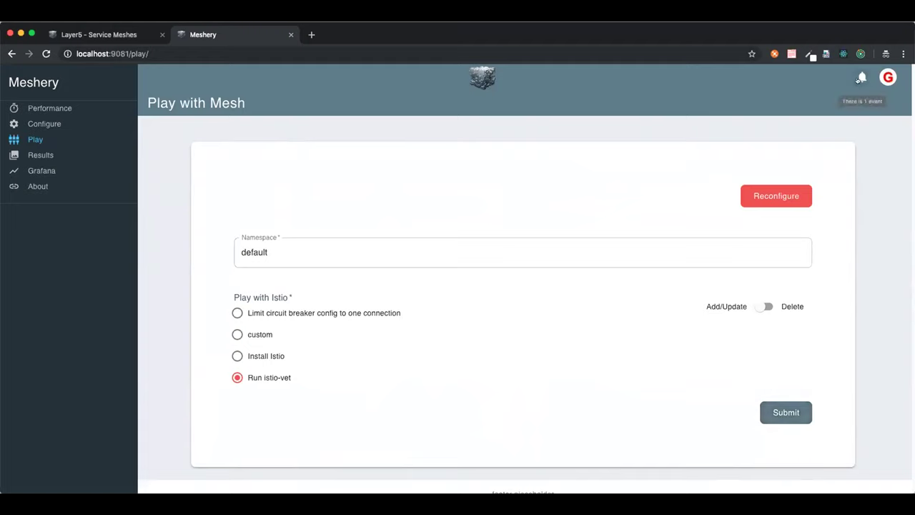
left_click(785, 415)
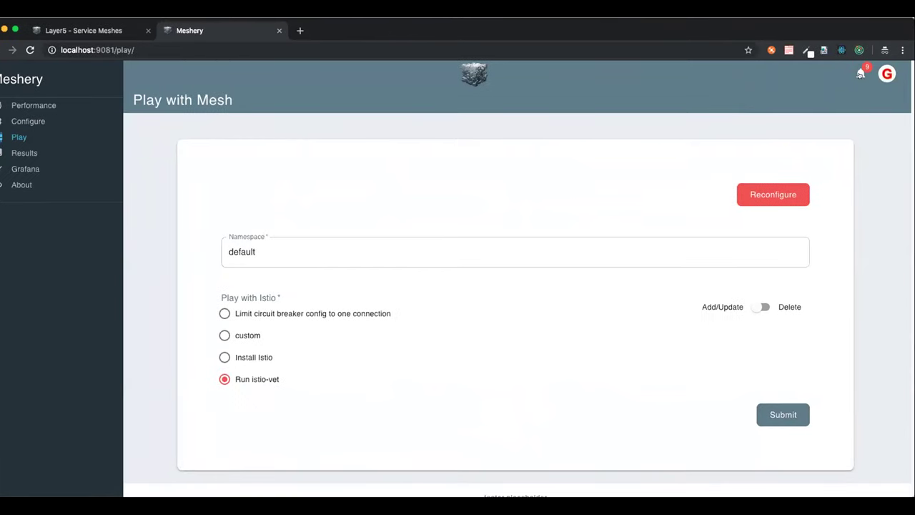
Review the istio-vet notifications and read the details of the one about multiple VirtualServices defining the same host
left_click(862, 76)
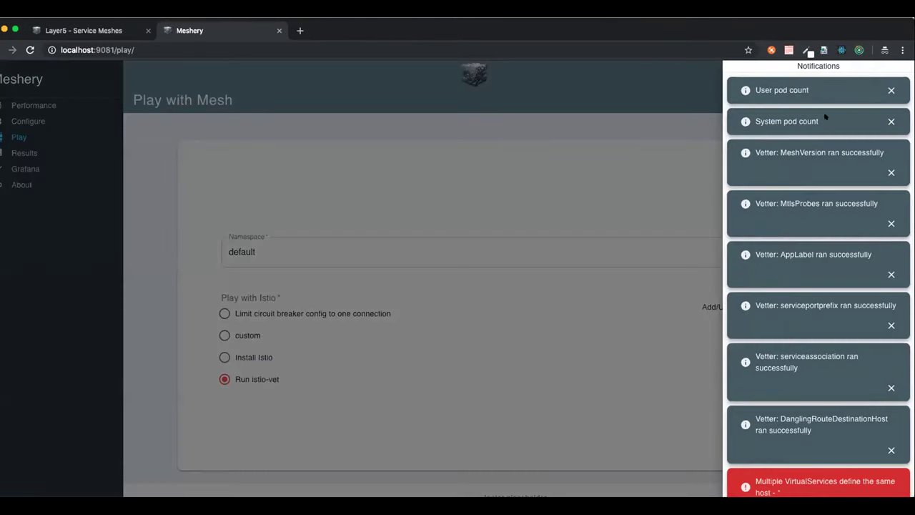
scroll(825, 117, "down", 1)
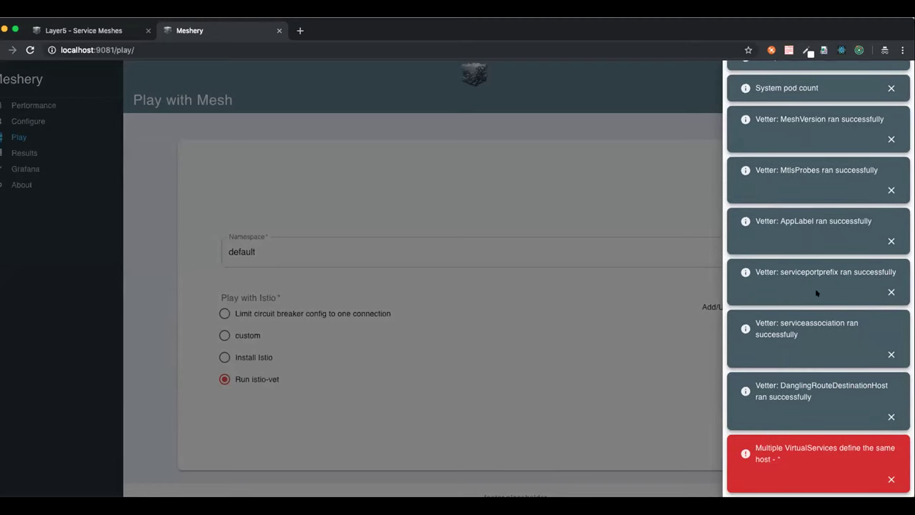
scroll(815, 321, "up", 1)
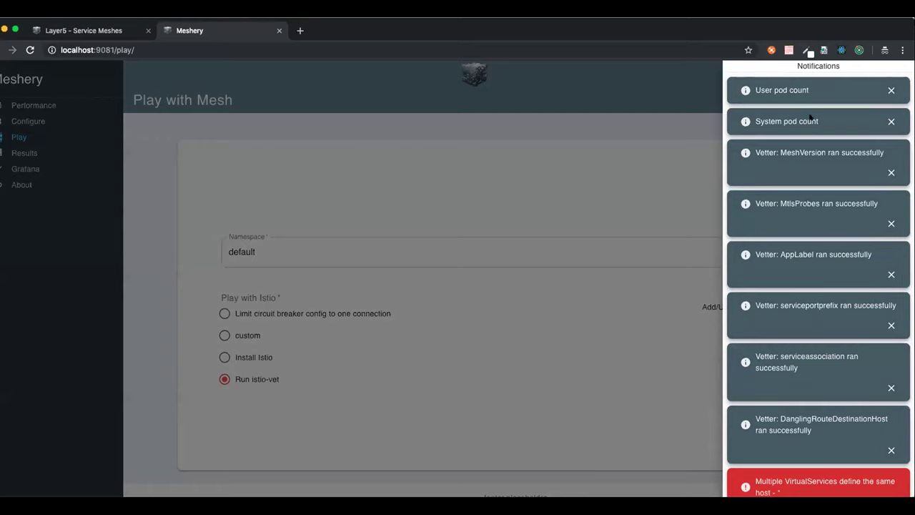
scroll(811, 438, "down", 1)
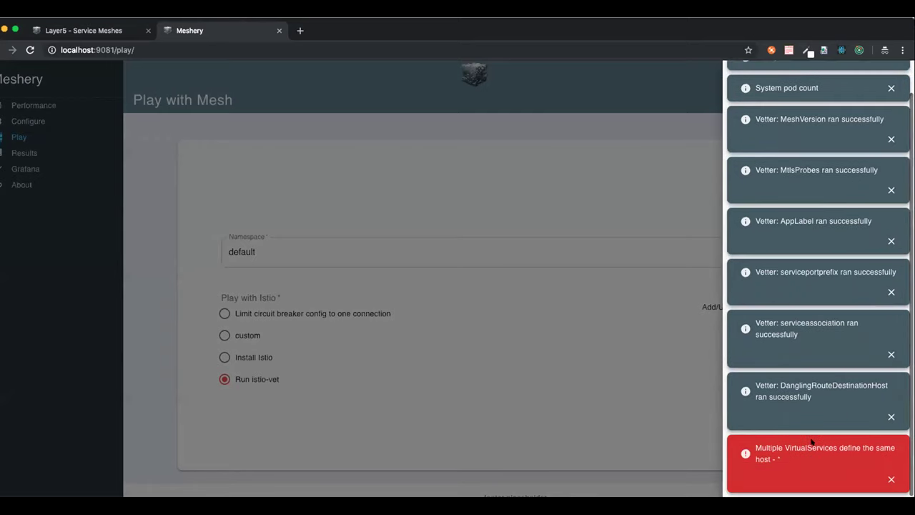
left_click(812, 459)
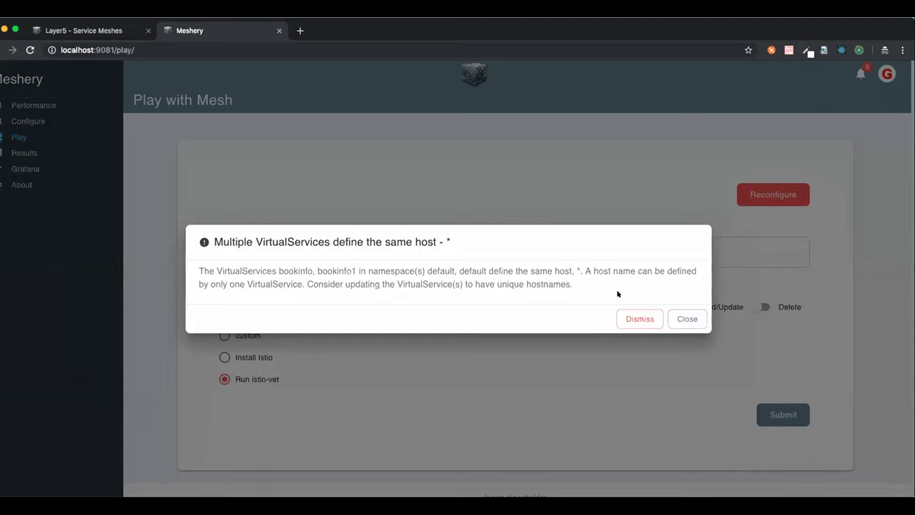
left_click(688, 319)
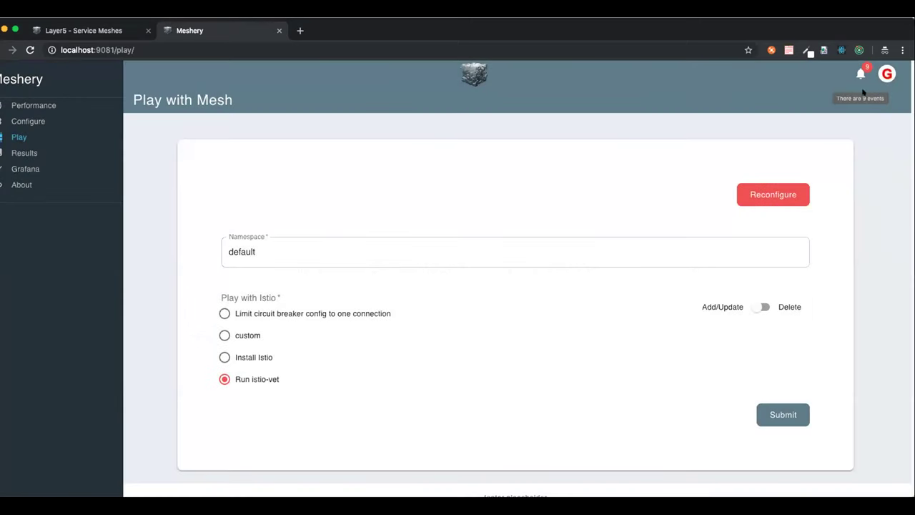
Dismiss the DanglingRouteDestinationHost and AppLabel vetter notifications
left_click(859, 73)
left_click(813, 427)
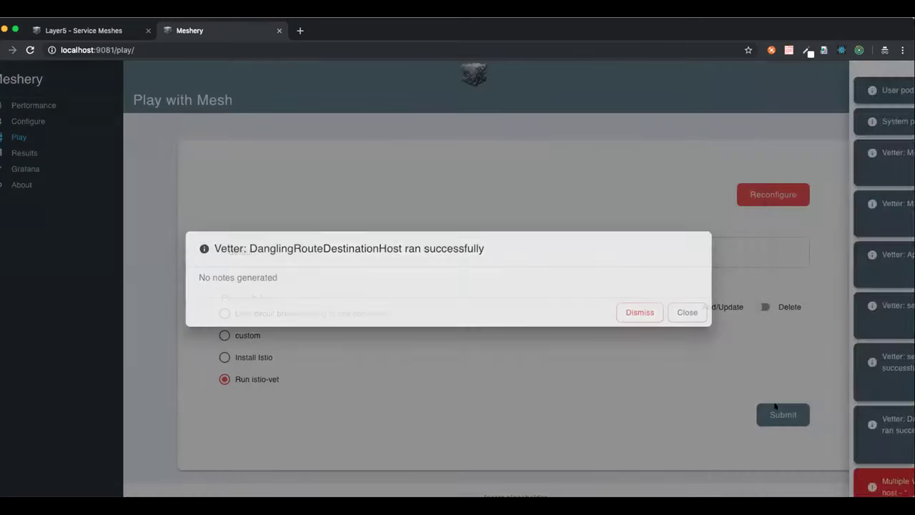
left_click(633, 313)
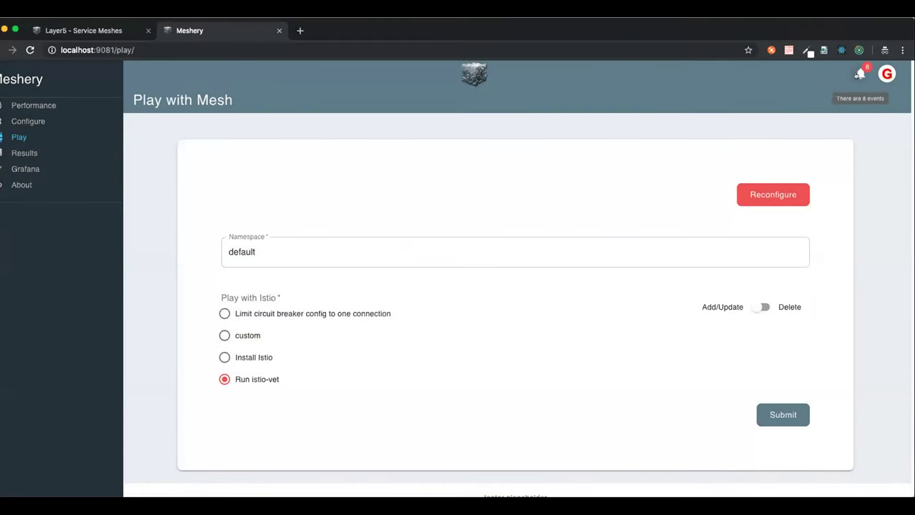
left_click(858, 74)
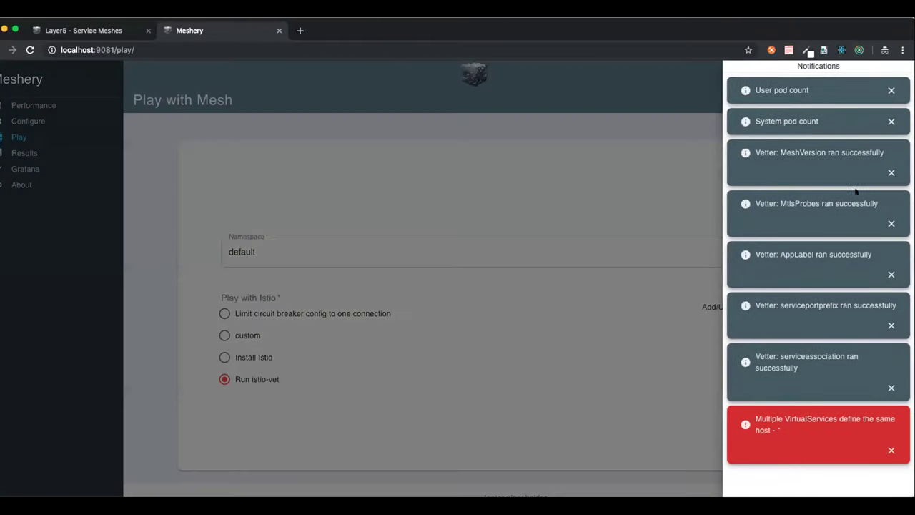
left_click(887, 276)
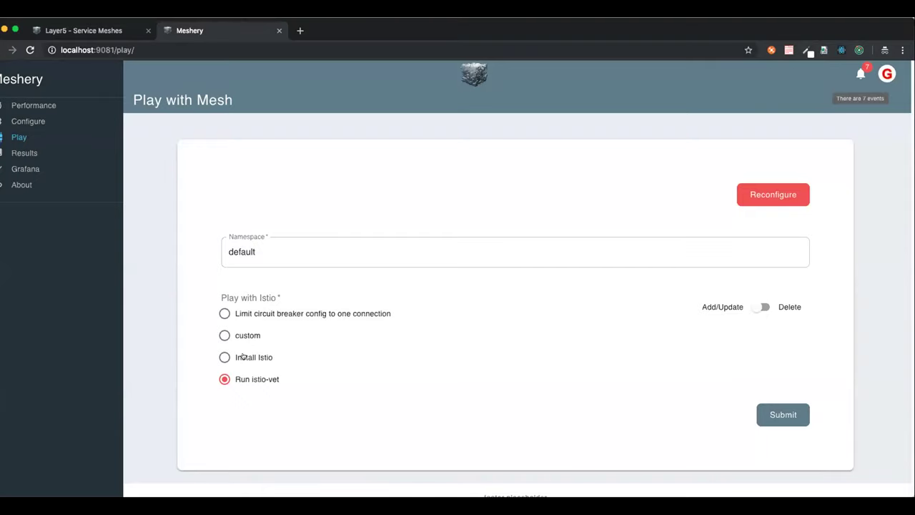
Submit a custom Istio YAML defining the Gateway bookinfo-gateway1 in the default namespace, with HTTP port 80 and host "*"
left_click(251, 315)
left_click(243, 336)
scroll(574, 314, "down", 5)
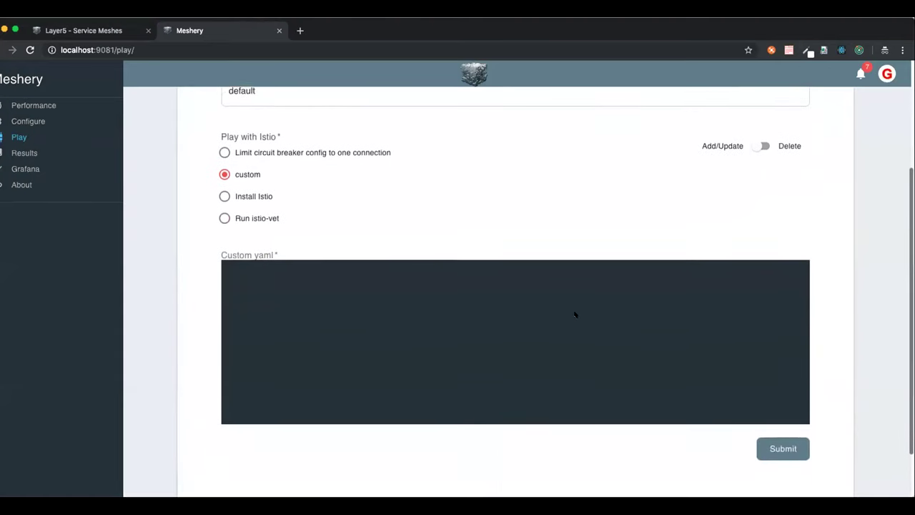
scroll(573, 314, "down", 1)
left_click(574, 314)
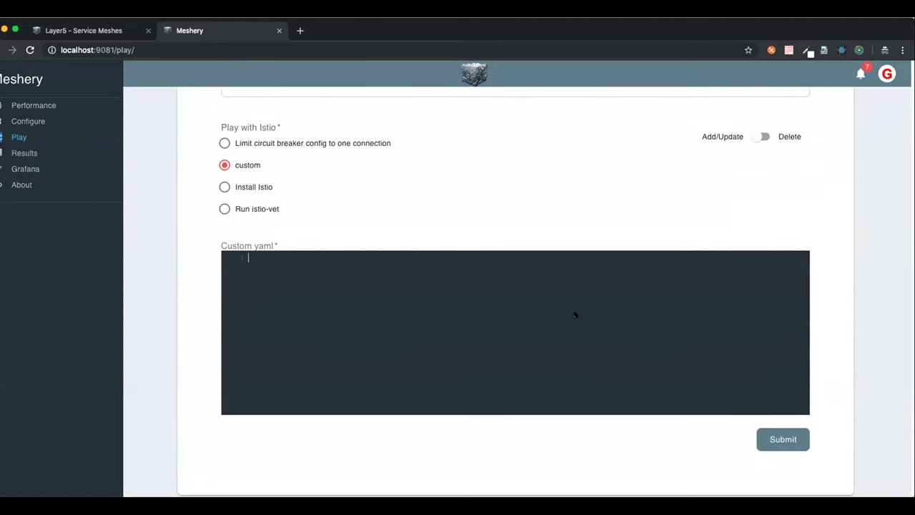
key("super+Tab")
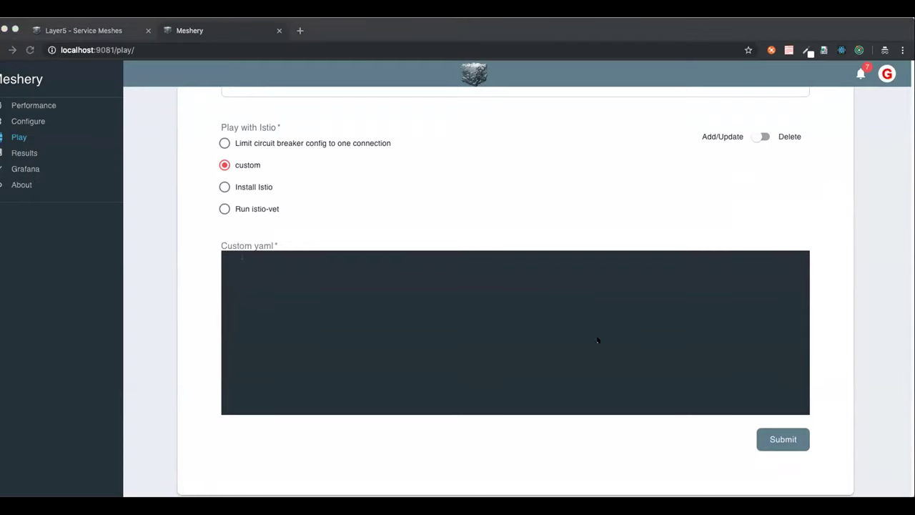
key("super+Tab")
type("apiVersion: networking.istio.io/v1alpha3 kind: Gateway metadata:   name: bookinfo-gateway1   namespace: default spec:   selector:     istio: ingressgateway # use istio default controller   servers:   - port:       number: 80       name: http       protocol: HTTP     hosts:     - \"*\"")
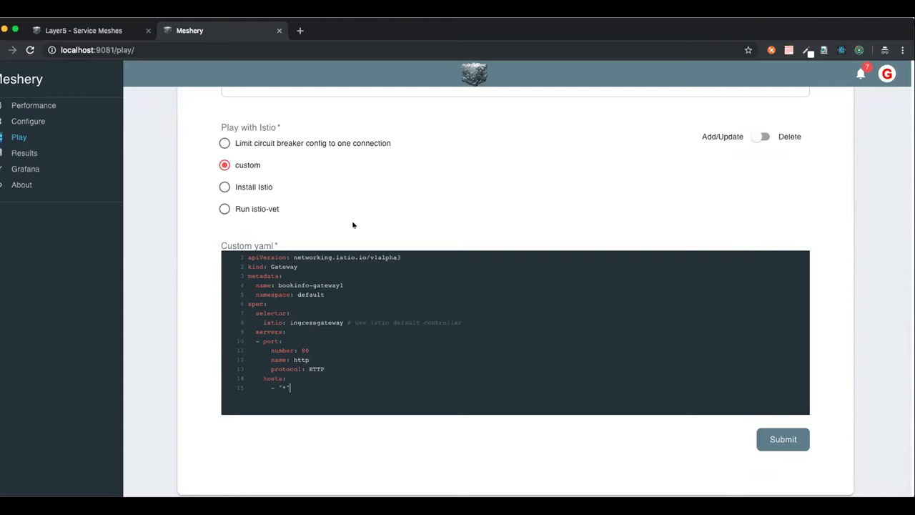
left_click(773, 438)
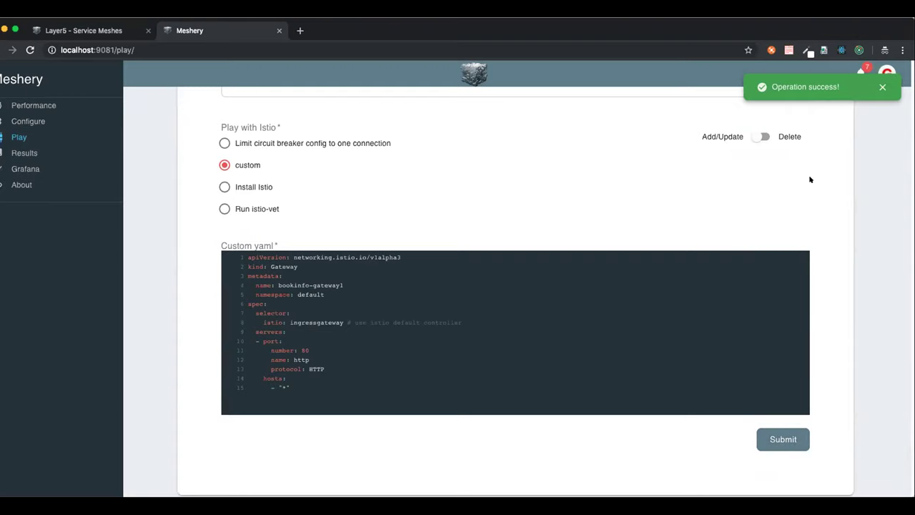
Switch the custom operation from Add/Update to Delete and submit the same bookinfo-gateway1 YAML
left_click(765, 136)
left_click(789, 447)
scroll(826, 294, "up", 5)
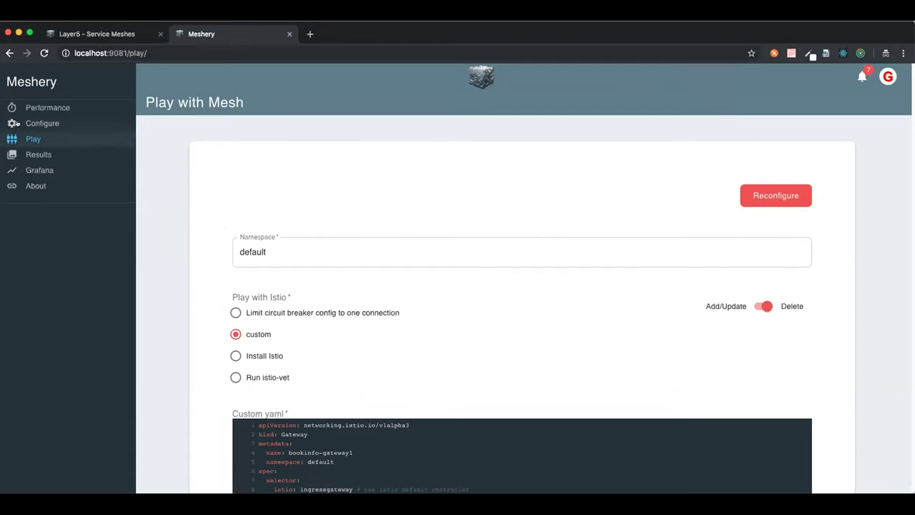
Open the Performance Test page and examine its load test fields, results histogram and Grafana charts
left_click(47, 107)
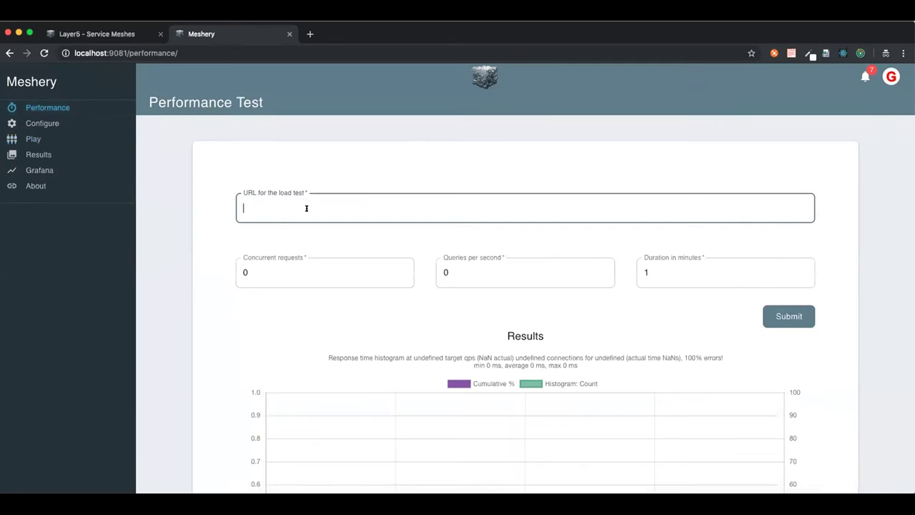
scroll(484, 233, "down", 5)
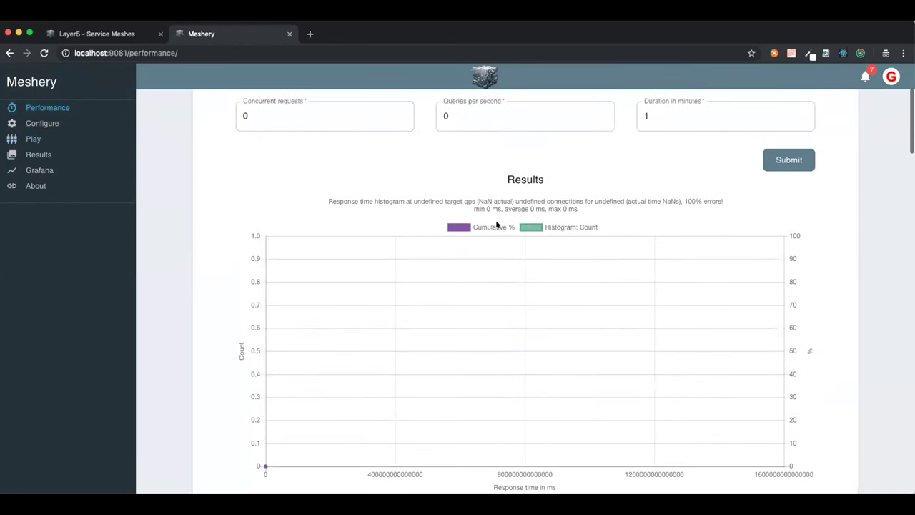
scroll(497, 225, "down", 1)
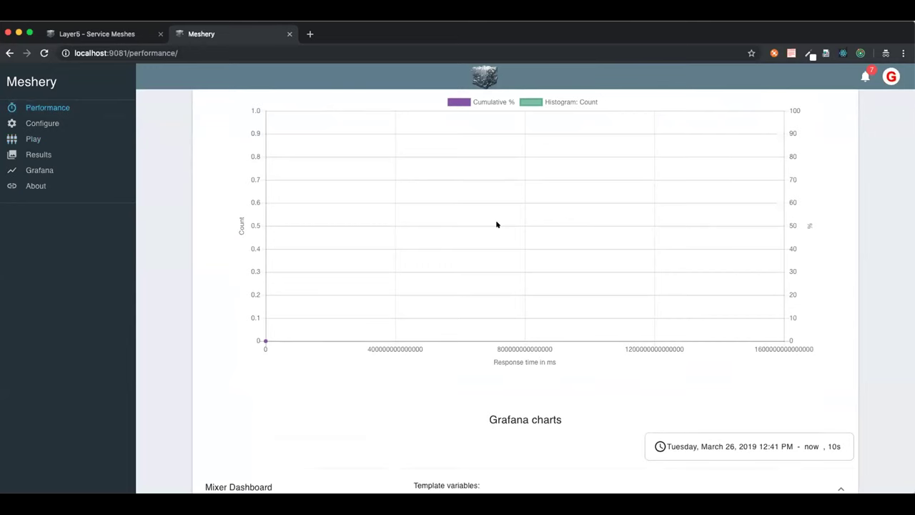
scroll(497, 224, "down", 3)
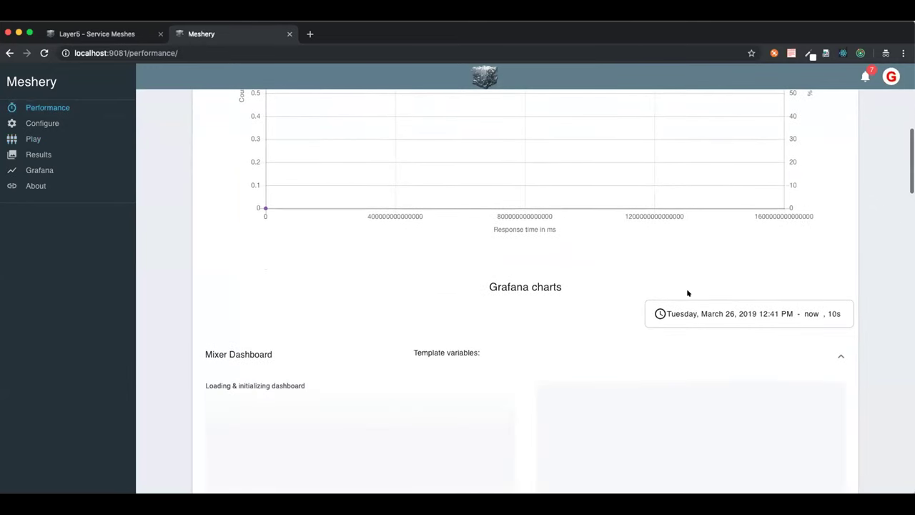
scroll(746, 267, "down", 3)
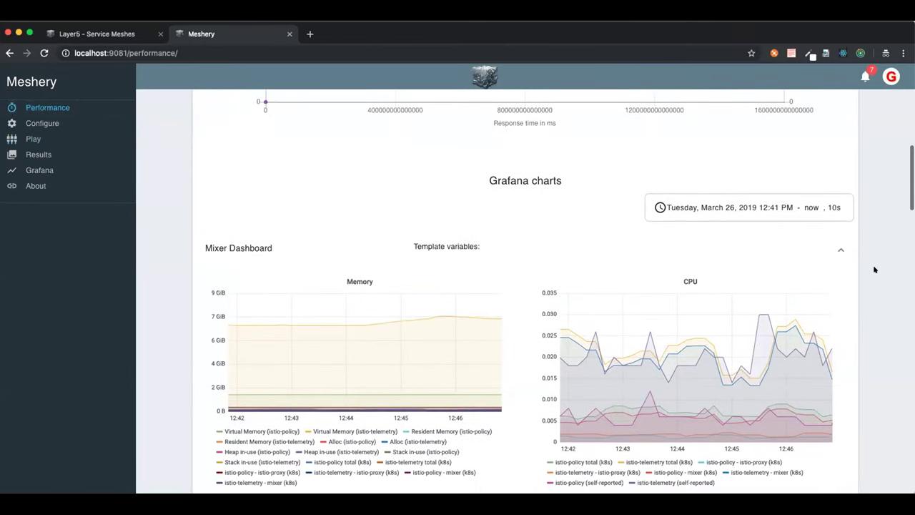
scroll(865, 269, "down", 10)
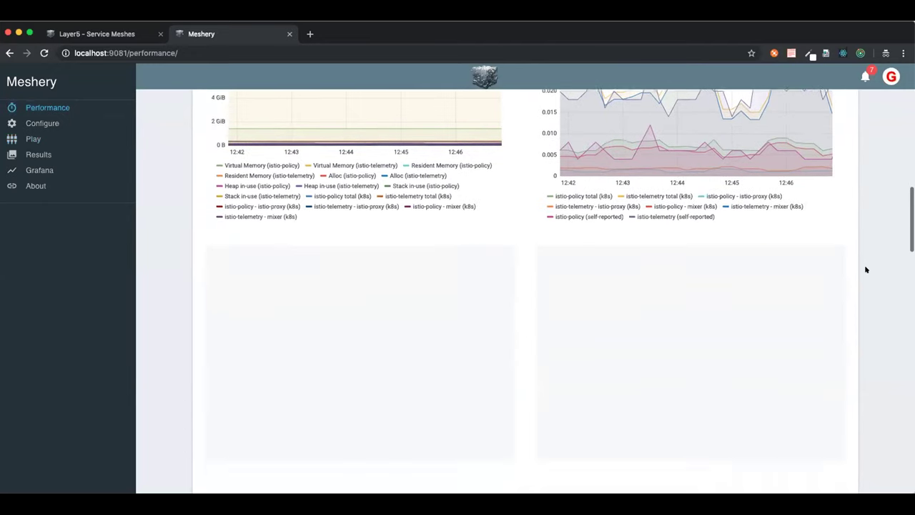
scroll(866, 270, "up", 20)
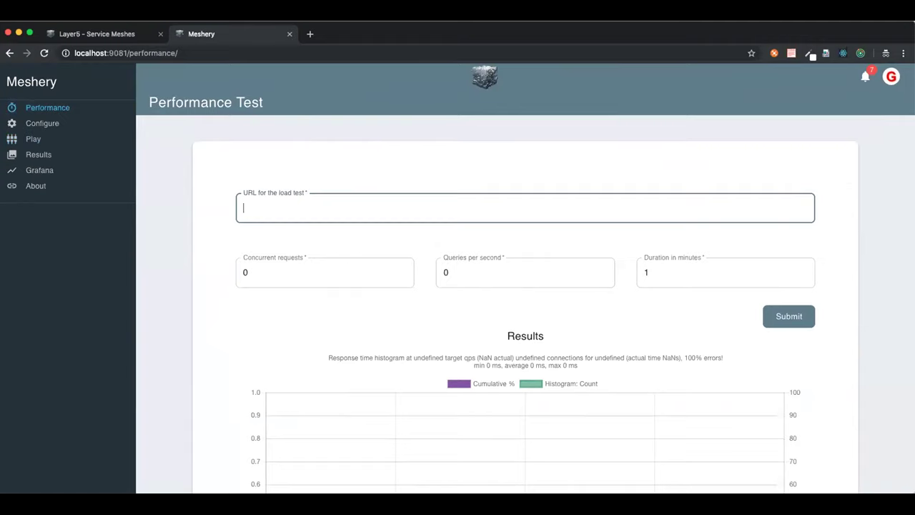
key("super+Tab")
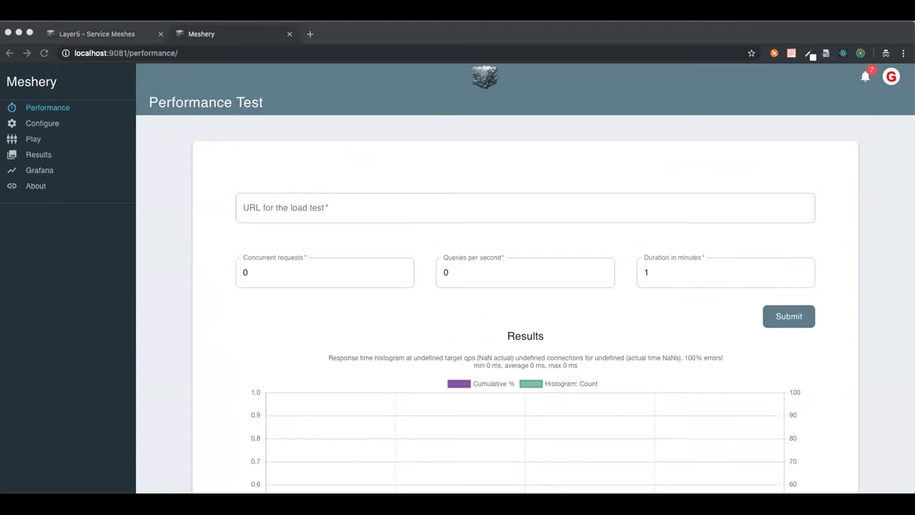
left_click(308, 34)
type("http://10.199.75.64:31380/productpage")
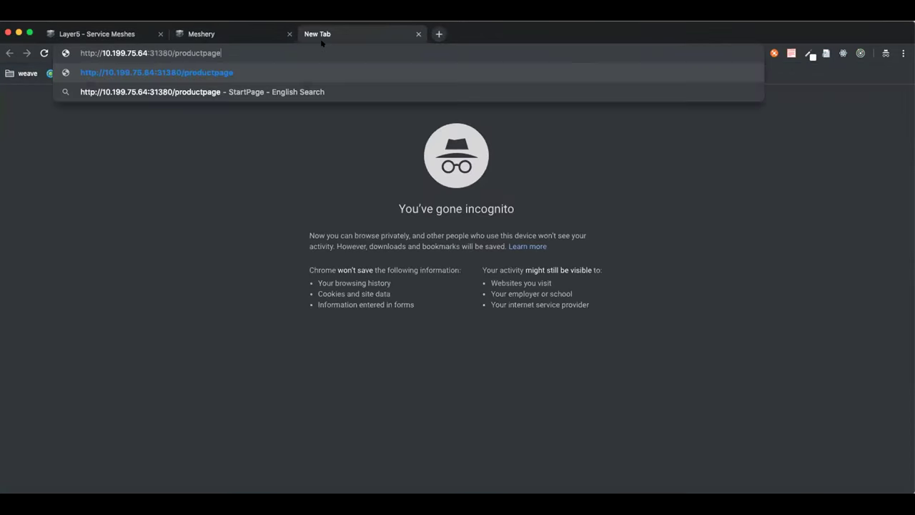
key("Return")
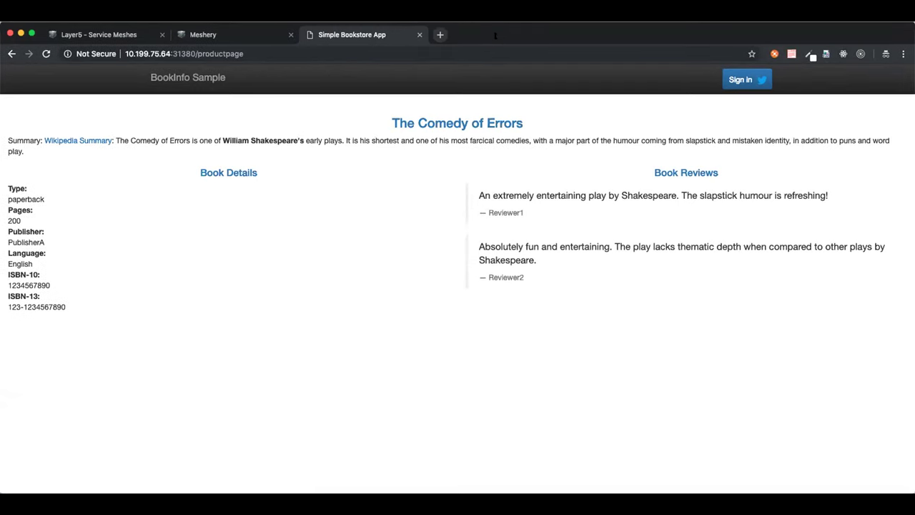
left_click(229, 35)
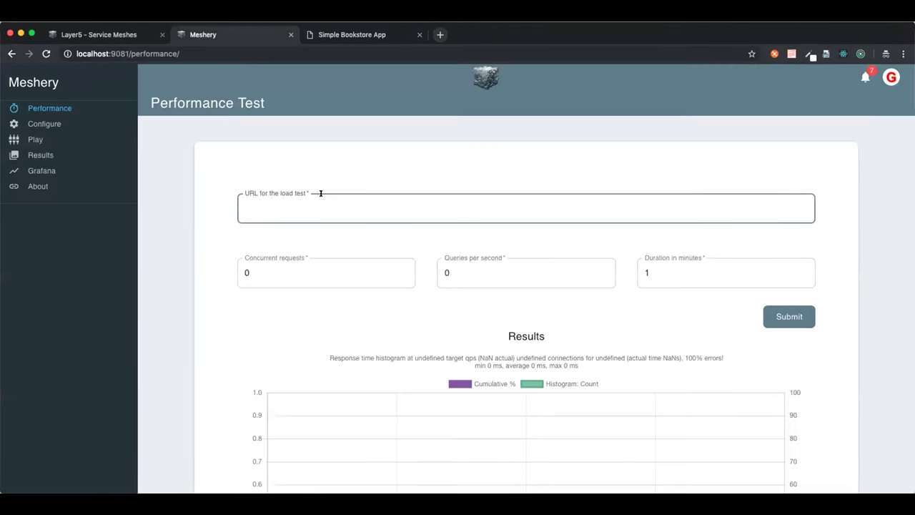
type("http://10.199.75.64:31380/productpage")
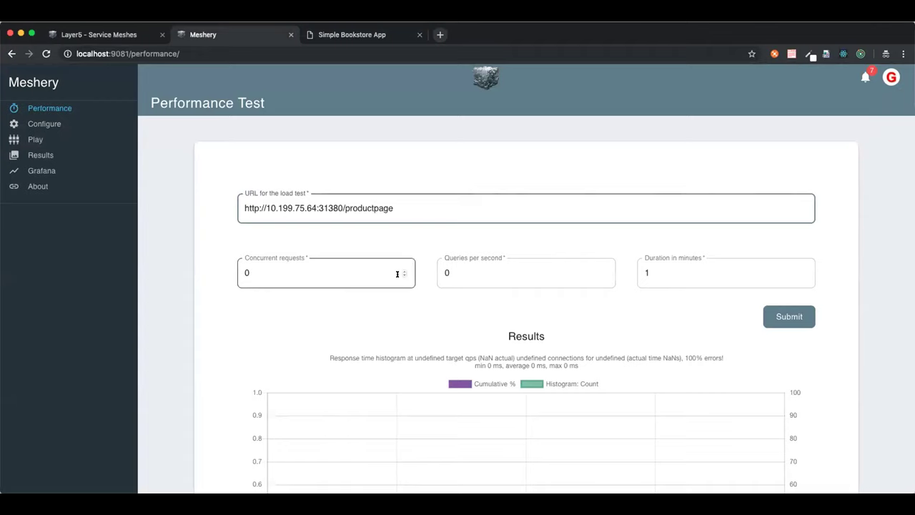
left_click(787, 316)
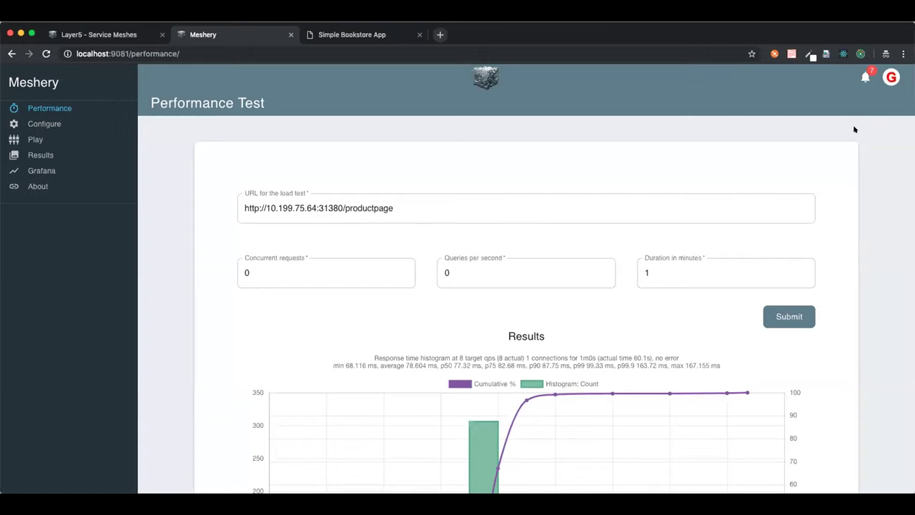
Examine the load test's response time histogram and the Mixer Dashboard charts for memory, CPU, requests, response durations and configuration
scroll(841, 191, "down", 5)
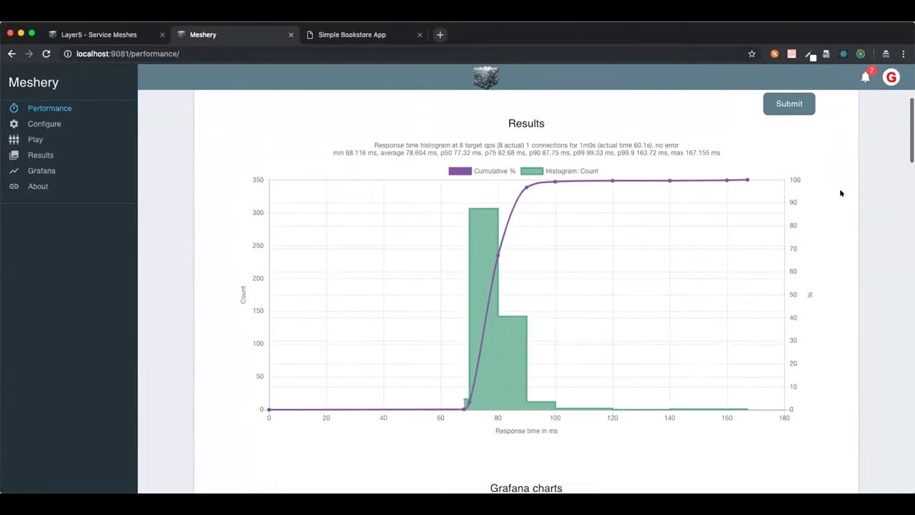
scroll(823, 225, "down", 10)
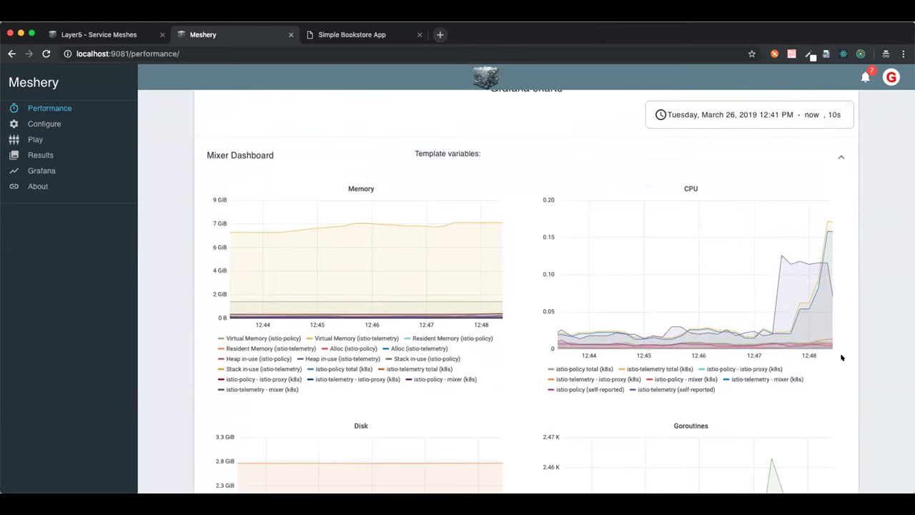
scroll(841, 357, "up", 10)
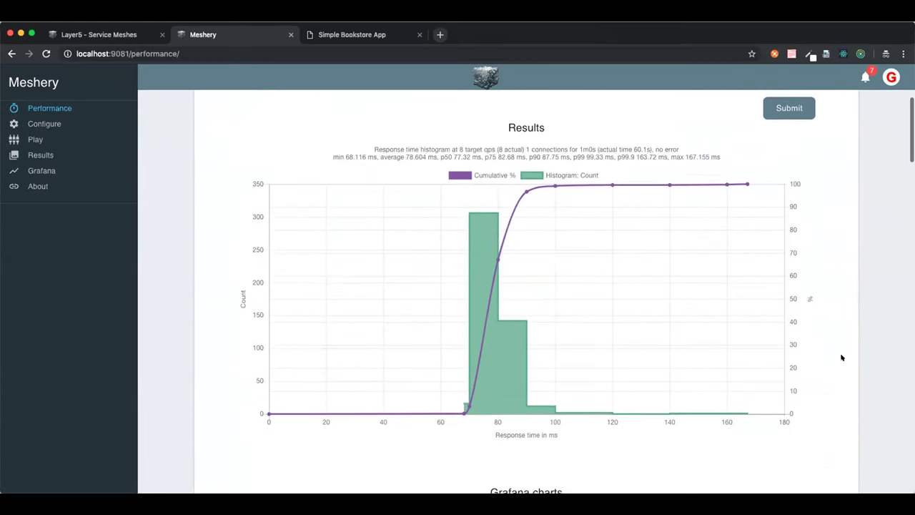
scroll(842, 357, "down", 5)
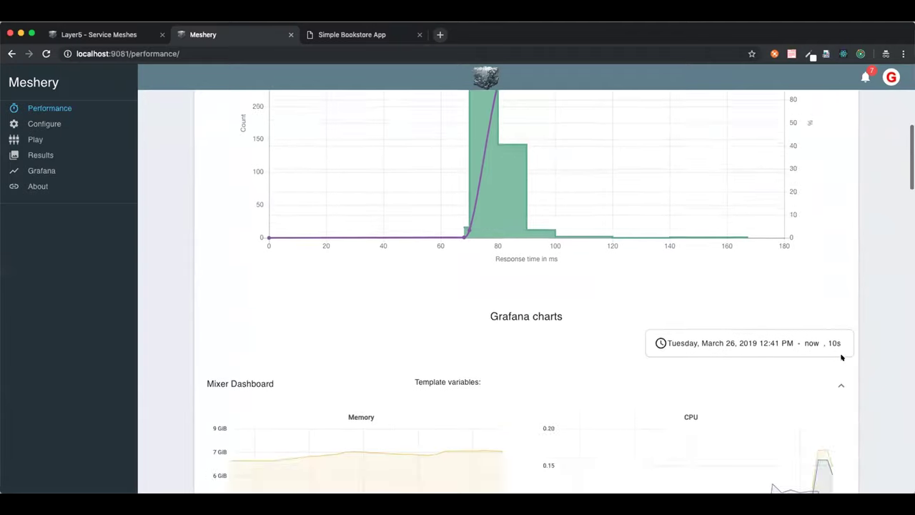
scroll(842, 357, "down", 7)
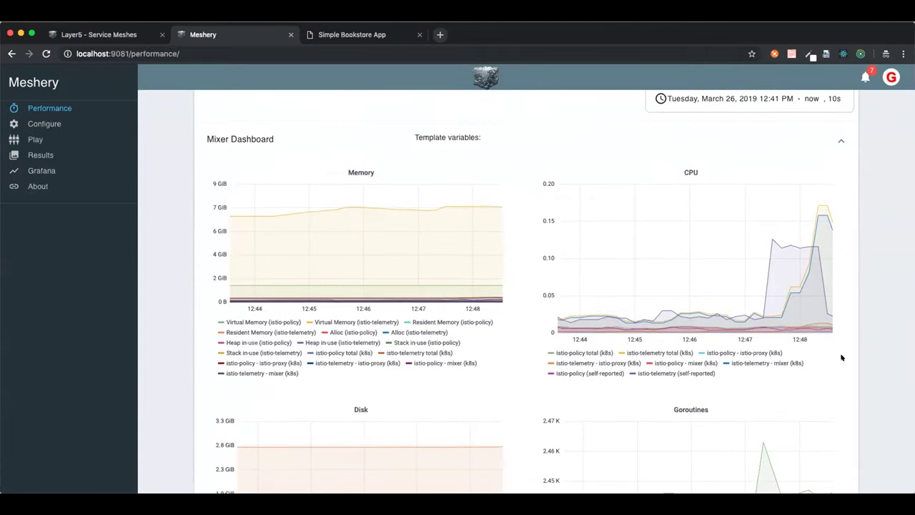
scroll(841, 357, "down", 5)
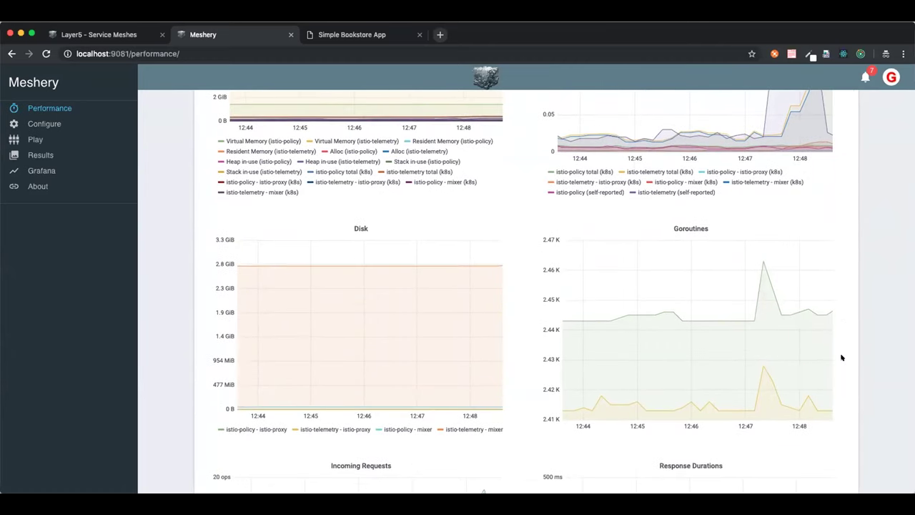
scroll(841, 357, "down", 10)
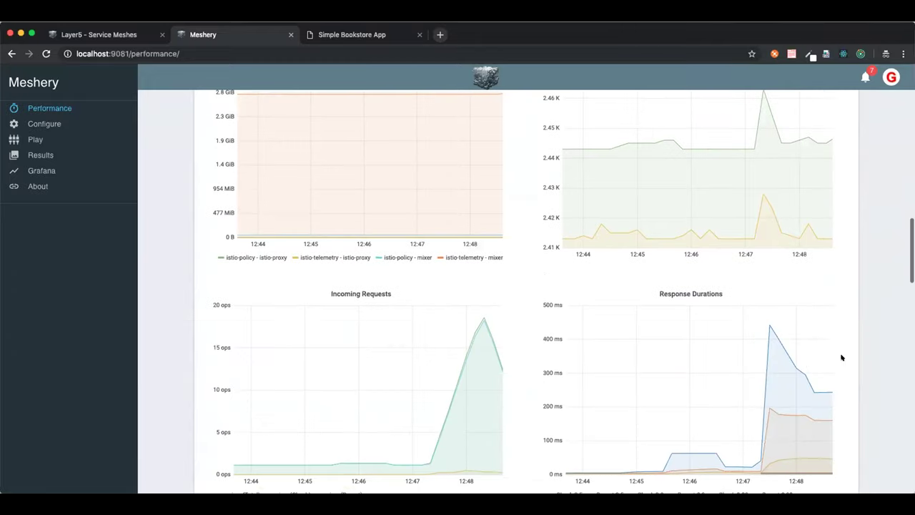
scroll(844, 355, "down", 11)
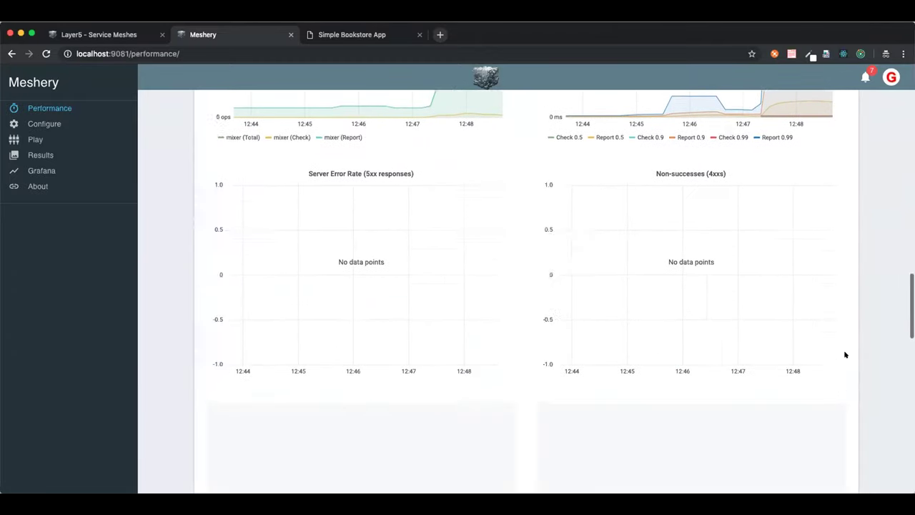
scroll(844, 354, "down", 9)
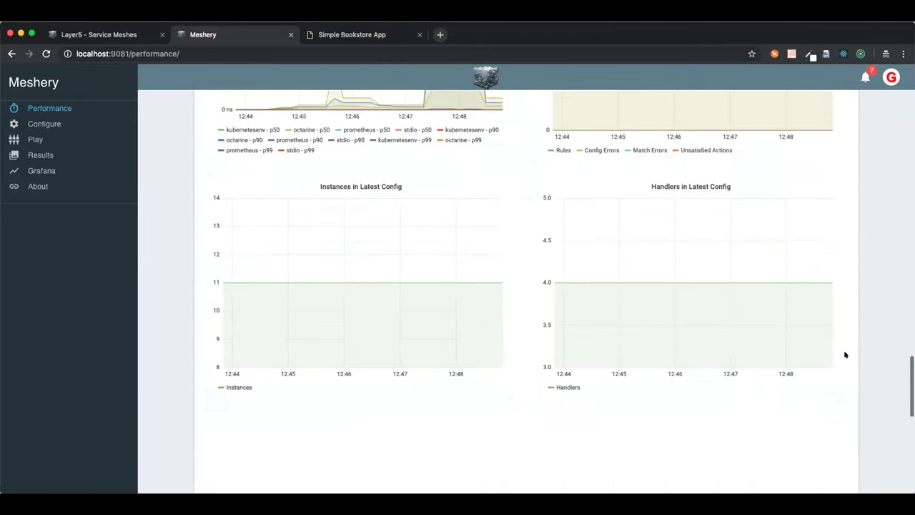
scroll(844, 354, "down", 10)
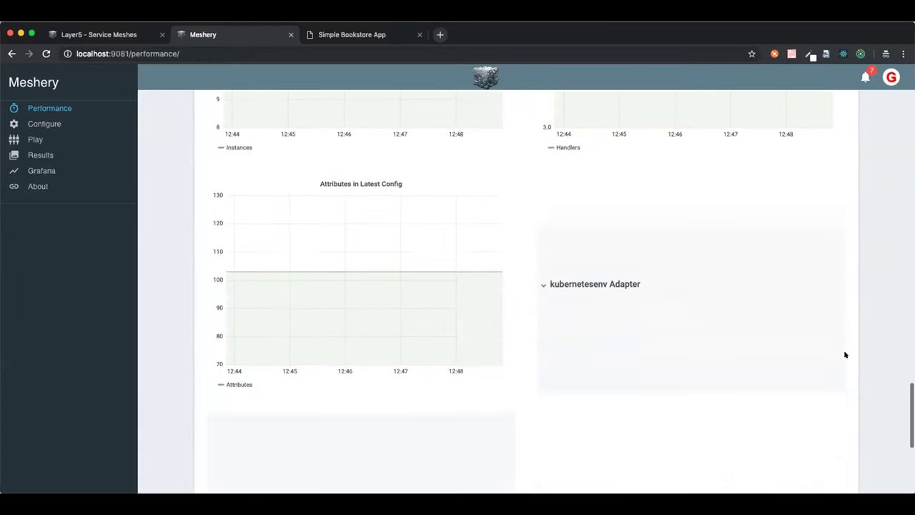
scroll(844, 354, "up", 14)
scroll(844, 354, "up", 19)
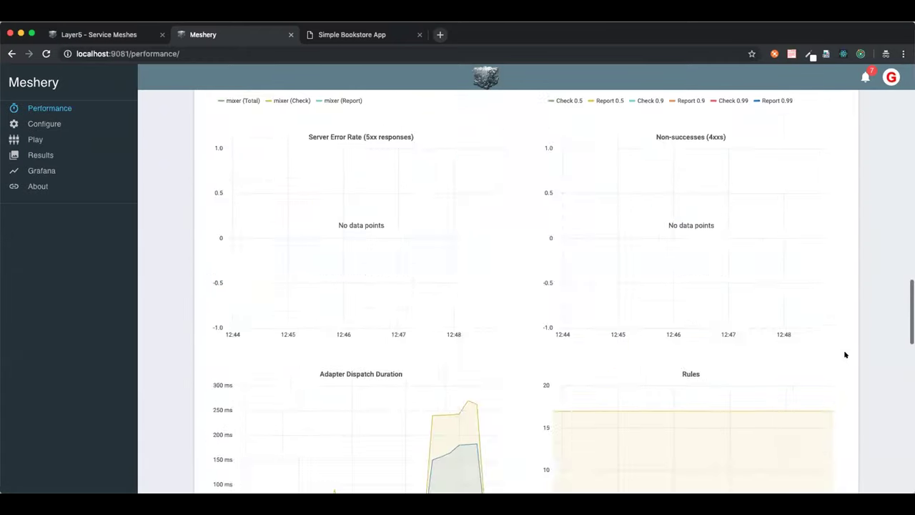
scroll(844, 355, "up", 20)
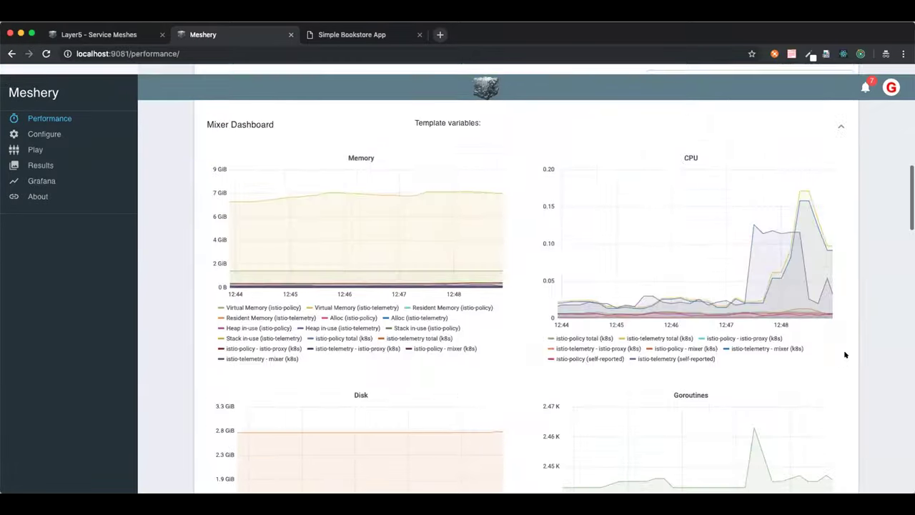
scroll(844, 354, "up", 3)
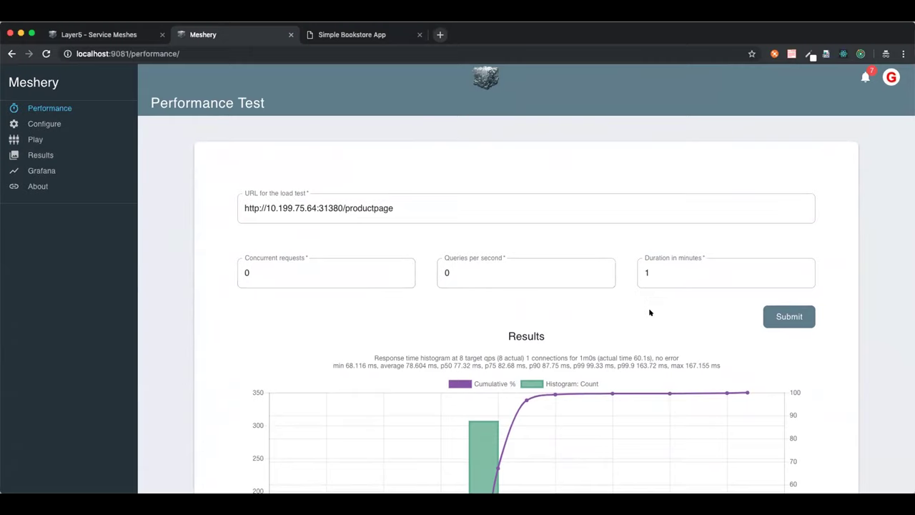
Open the saved Meshery results and examine the histograms of the March 26, 2019 runs from 12:47 PM and 11:20 AM
left_click(43, 156)
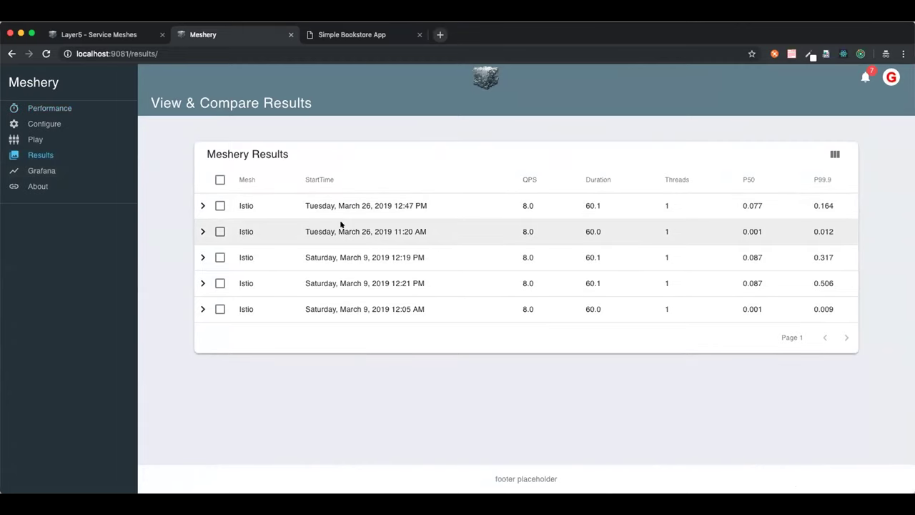
left_click(201, 205)
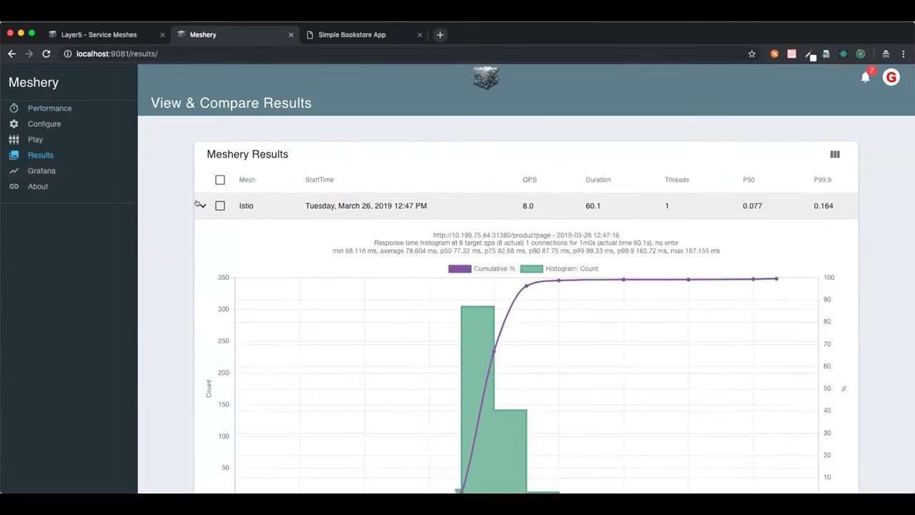
left_click(199, 205)
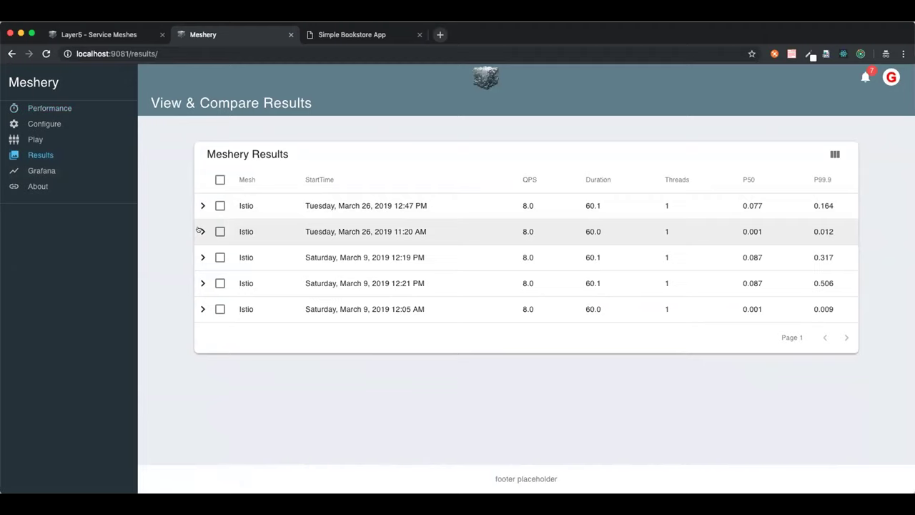
left_click_drag(393, 205, 424, 205)
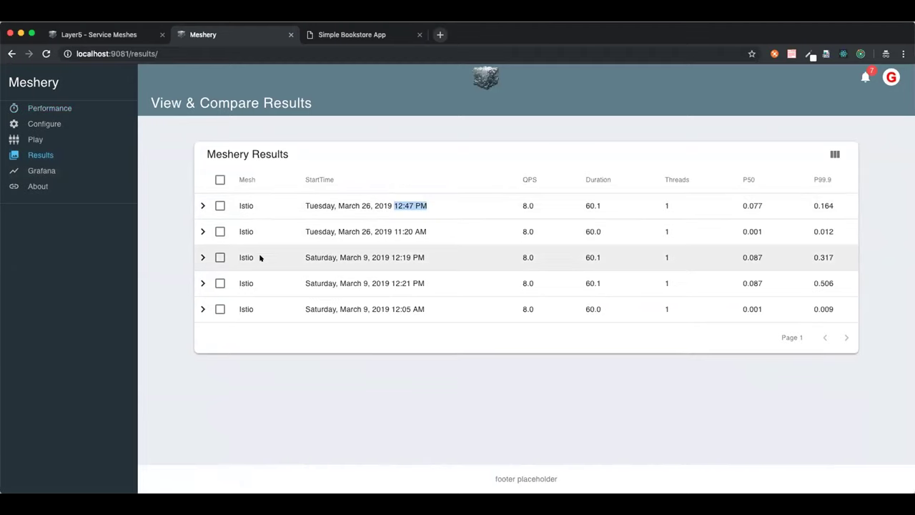
left_click(202, 231)
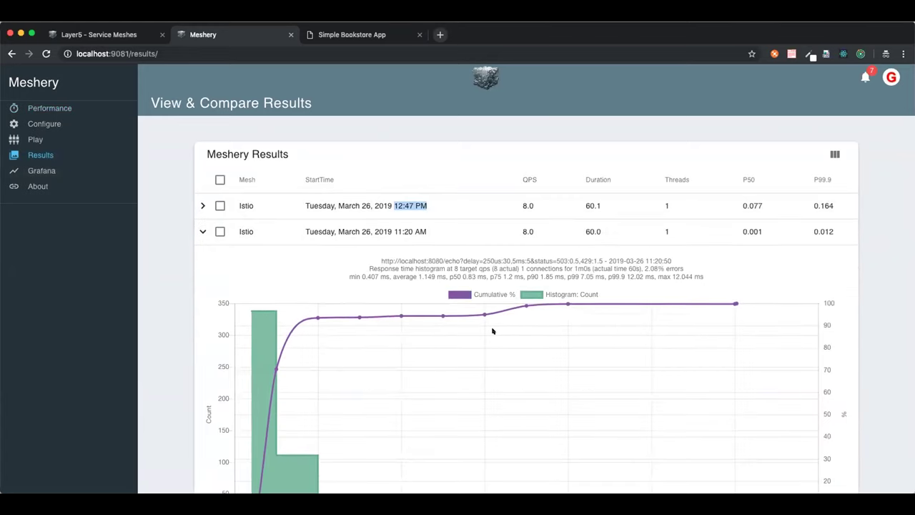
scroll(492, 330, "down", 1)
scroll(486, 329, "down", 1)
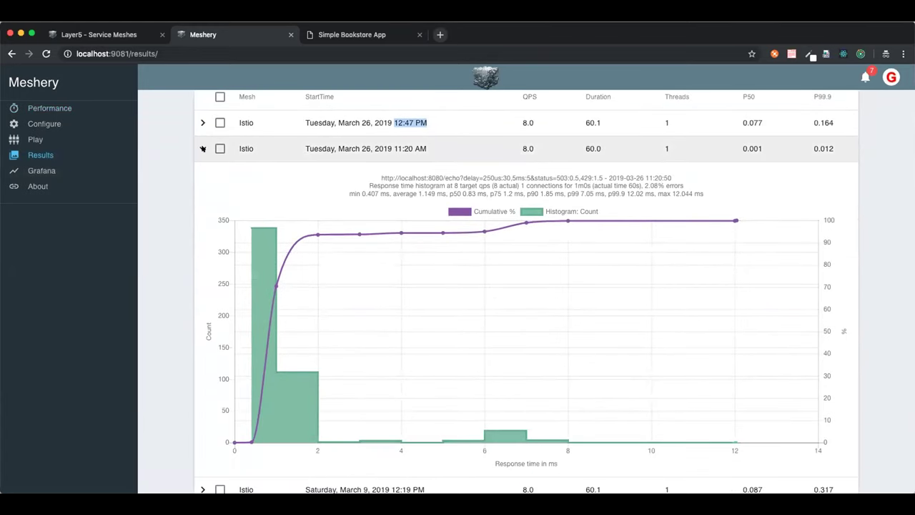
left_click(204, 149)
Expand the March 9 12:19 PM and March 26 11:20 AM results together and examine both histograms
left_click(202, 257)
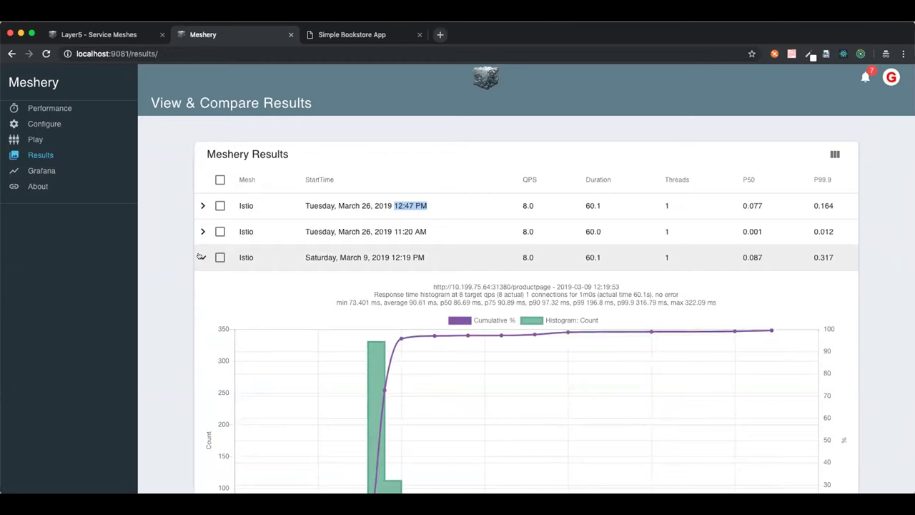
scroll(279, 233, "up", 5)
scroll(279, 233, "down", 5)
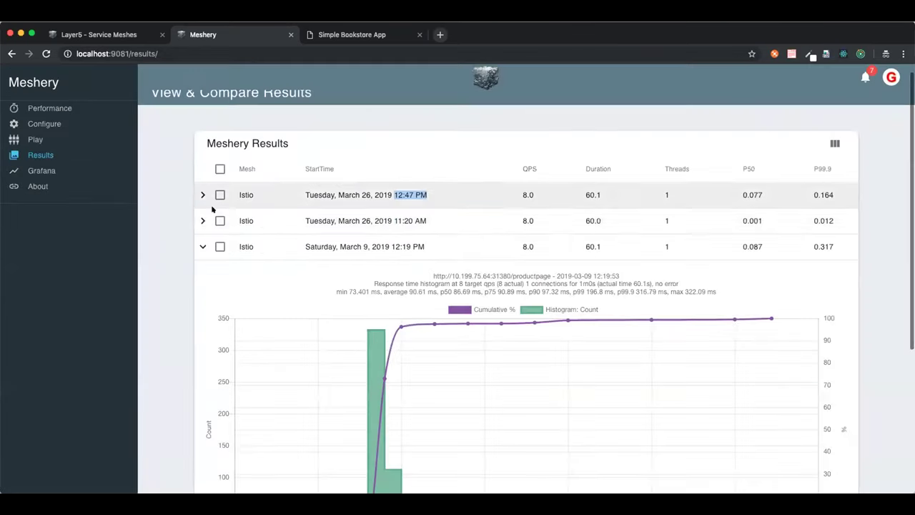
left_click(203, 220)
scroll(441, 265, "down", 10)
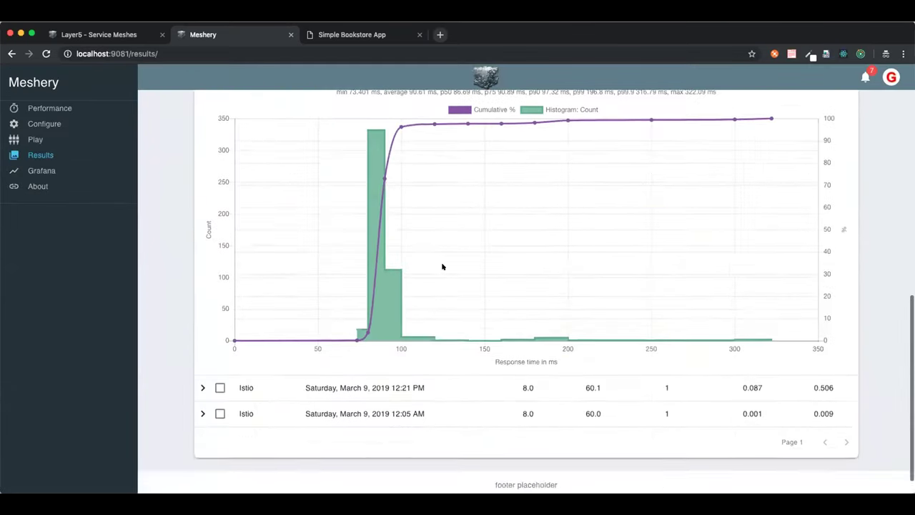
scroll(441, 266, "up", 5)
scroll(442, 265, "up", 3)
scroll(441, 266, "down", 7)
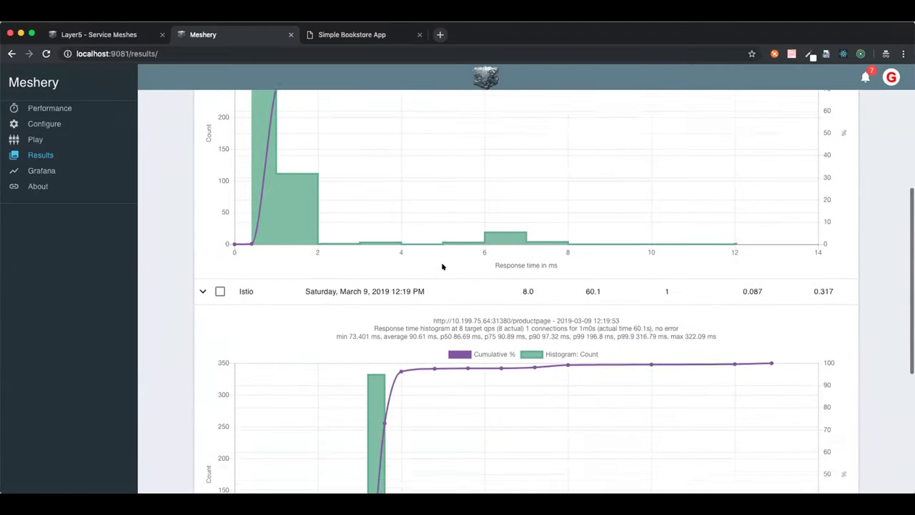
scroll(442, 266, "up", 4)
scroll(442, 266, "up", 15)
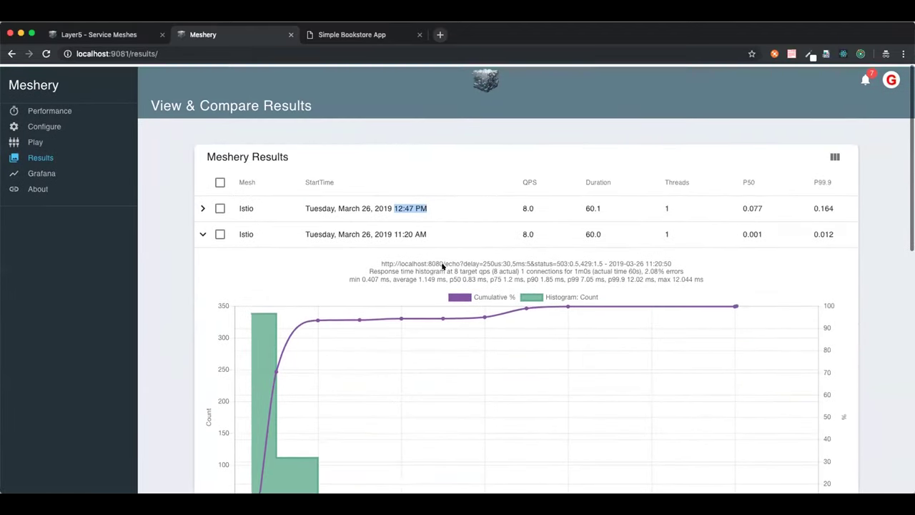
Select the March 26 12:47 PM result and view it alone in the comparison chart
left_click(219, 206)
left_click(834, 158)
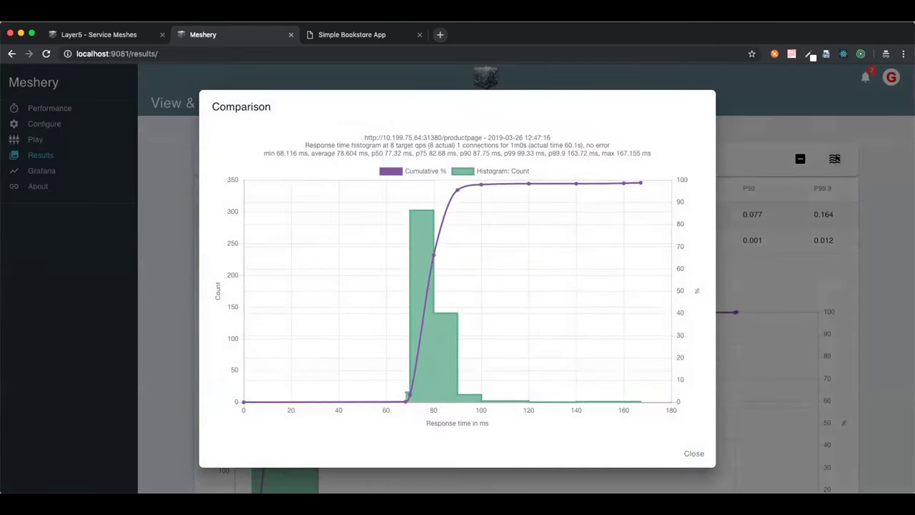
left_click(692, 453)
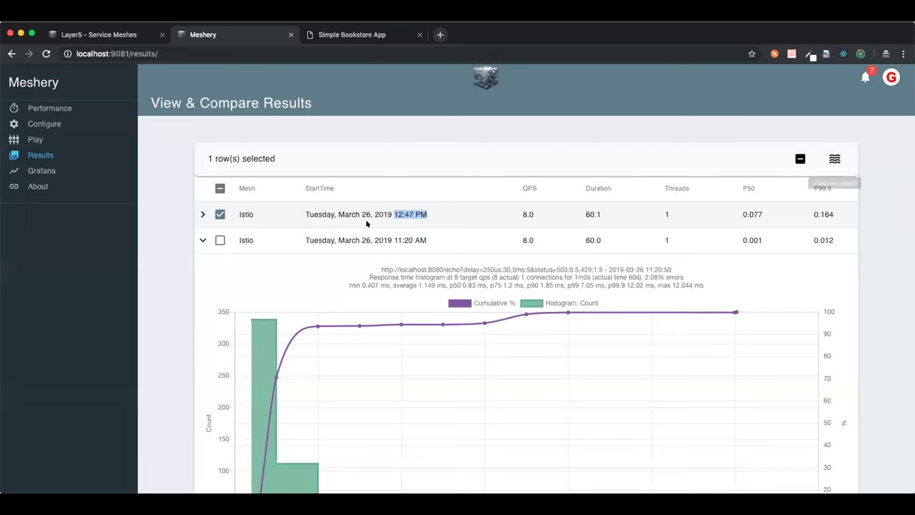
Add the March 26 11:20 AM result to the selection, view both runs in the comparison chart, and collapse the 11:20 AM details
left_click(219, 240)
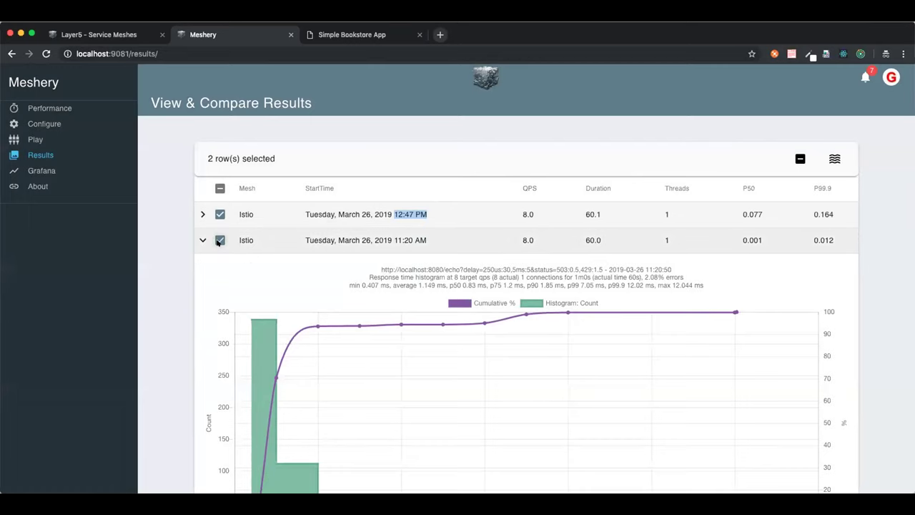
left_click(834, 159)
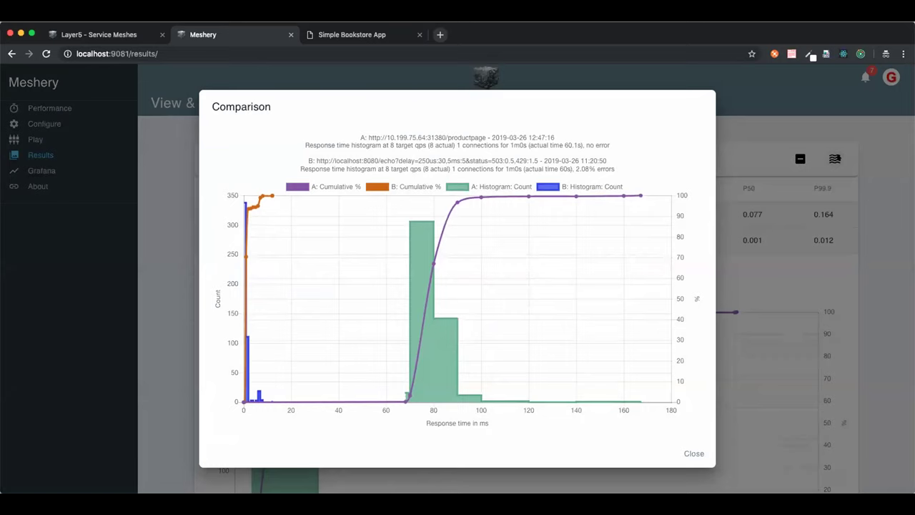
left_click(691, 453)
left_click(203, 240)
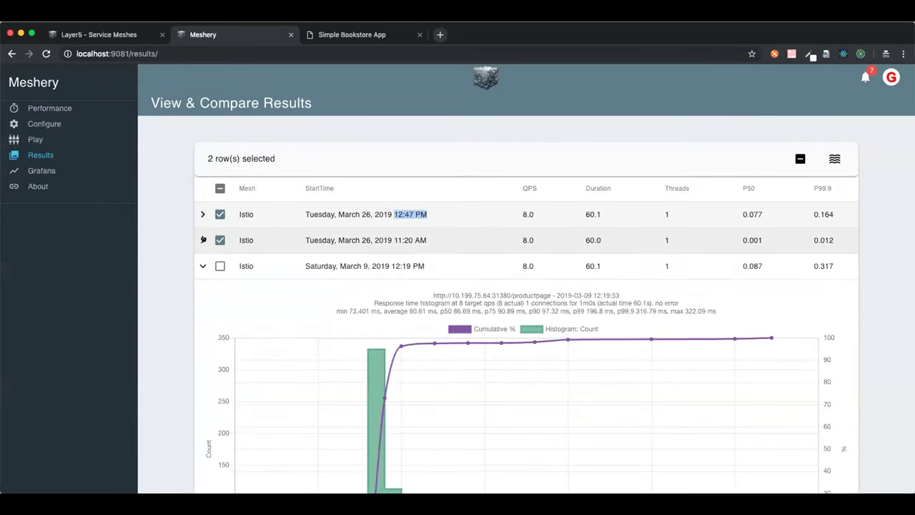
Collapse the March 9 12:19 PM details, add that result to the selection, and view all three selected runs in the comparison chart
left_click(203, 266)
left_click(219, 266)
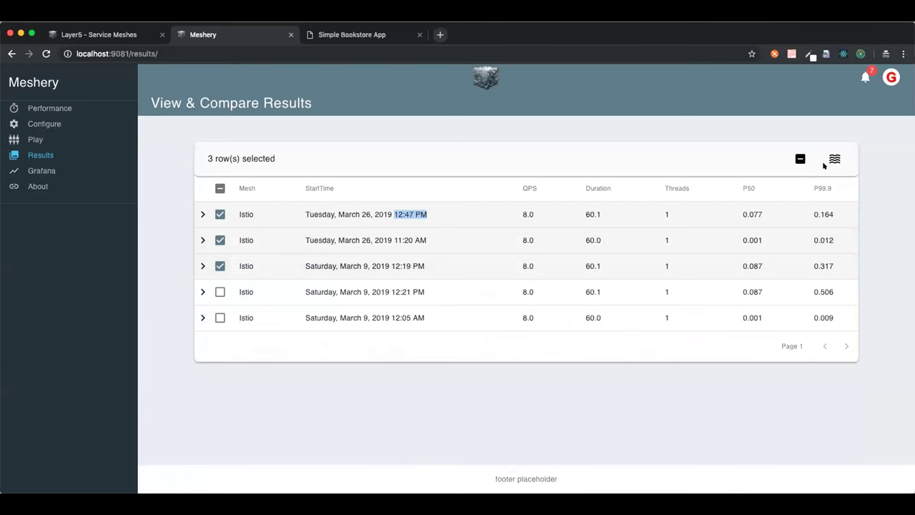
left_click(834, 158)
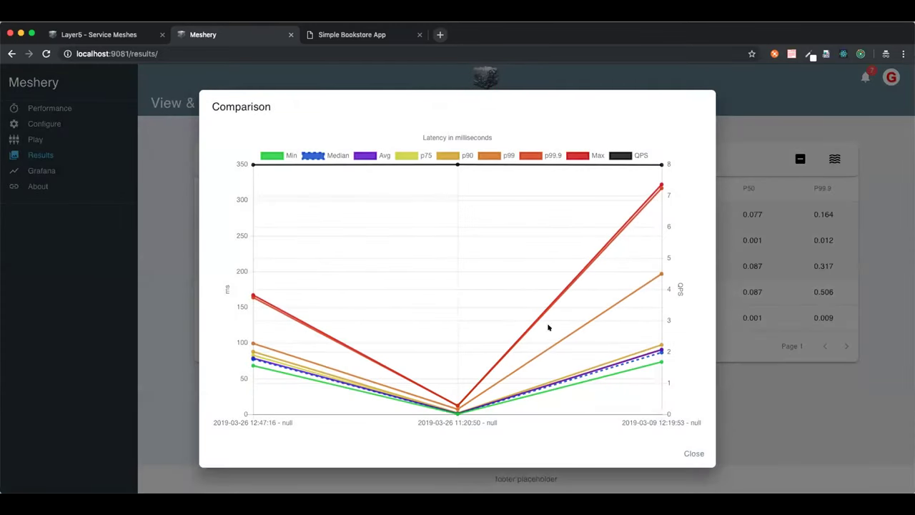
left_click(688, 453)
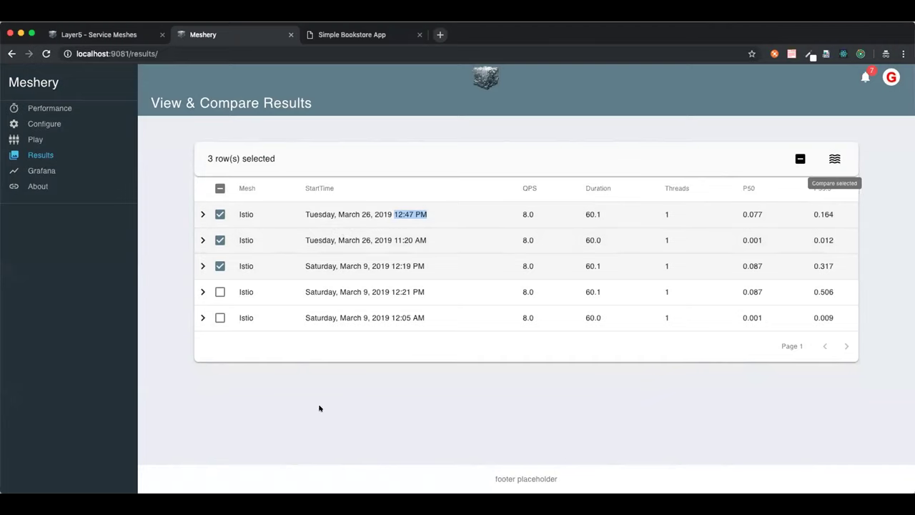
left_click(108, 257)
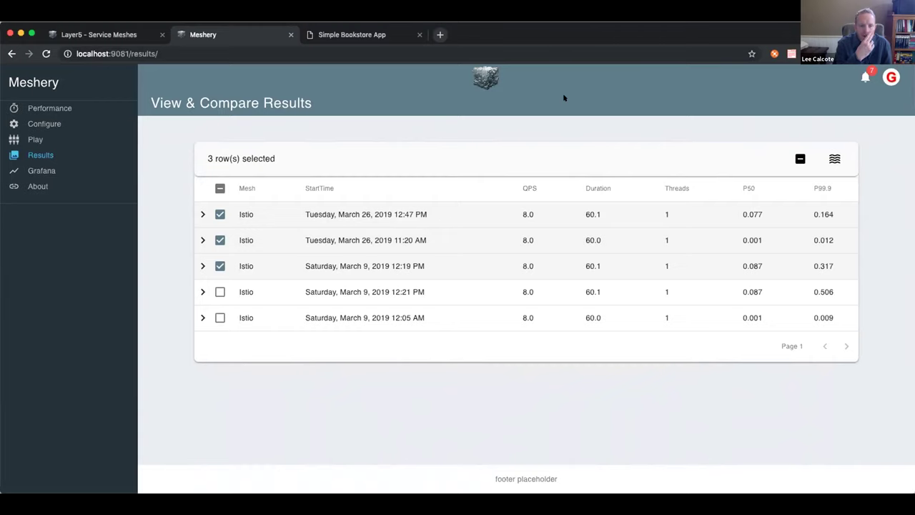
Clear the result selection and review the response time histogram of the March 26 12:47 PM run, collapsing its details when done
left_click(220, 189)
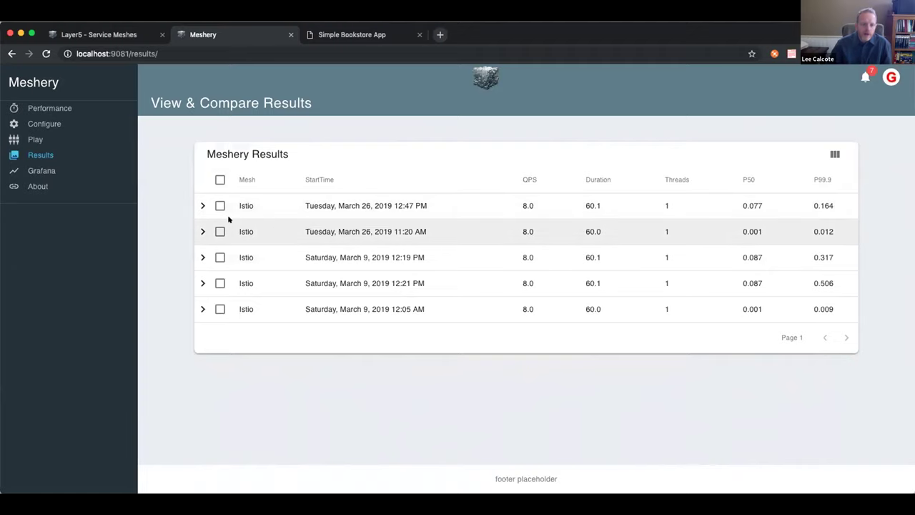
left_click(202, 206)
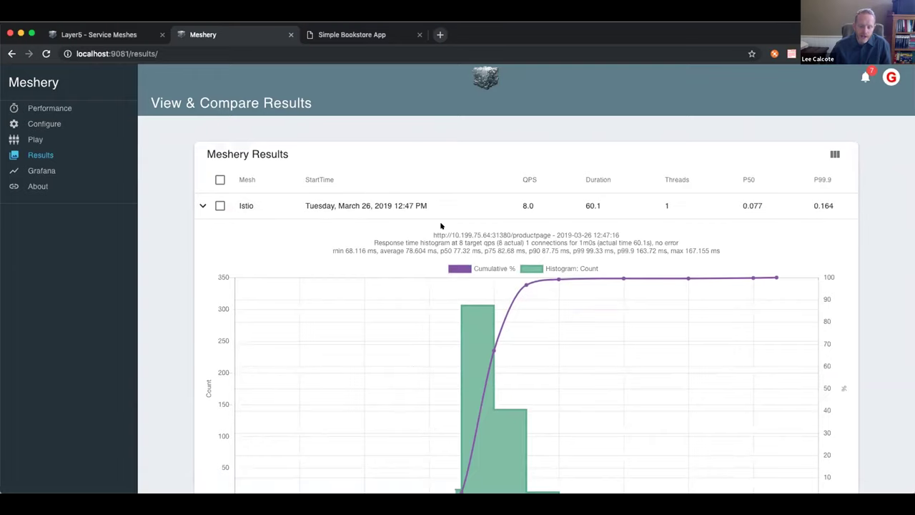
scroll(436, 236, "right", 1)
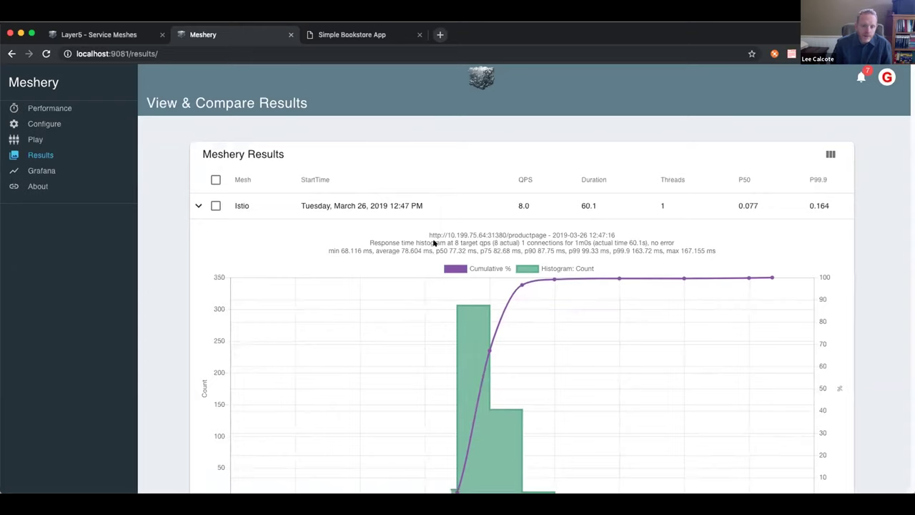
left_click(197, 205)
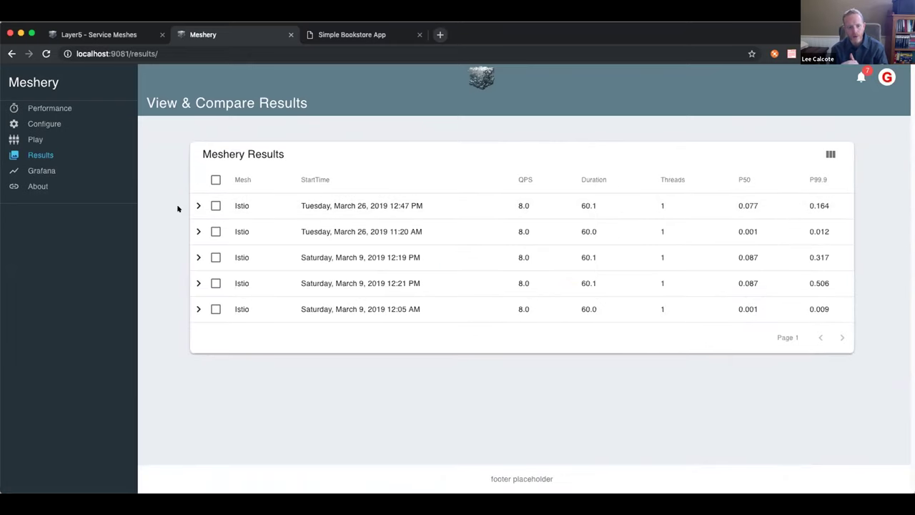